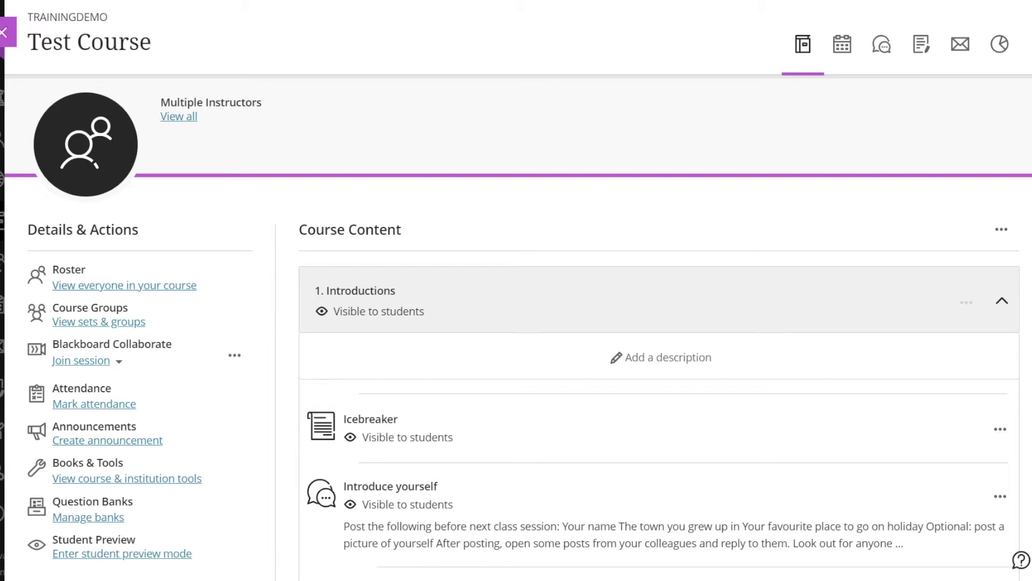
# Request student preview mode for Test Course from the Details & Actions list.
pyautogui.scroll(-3, 338, 369)
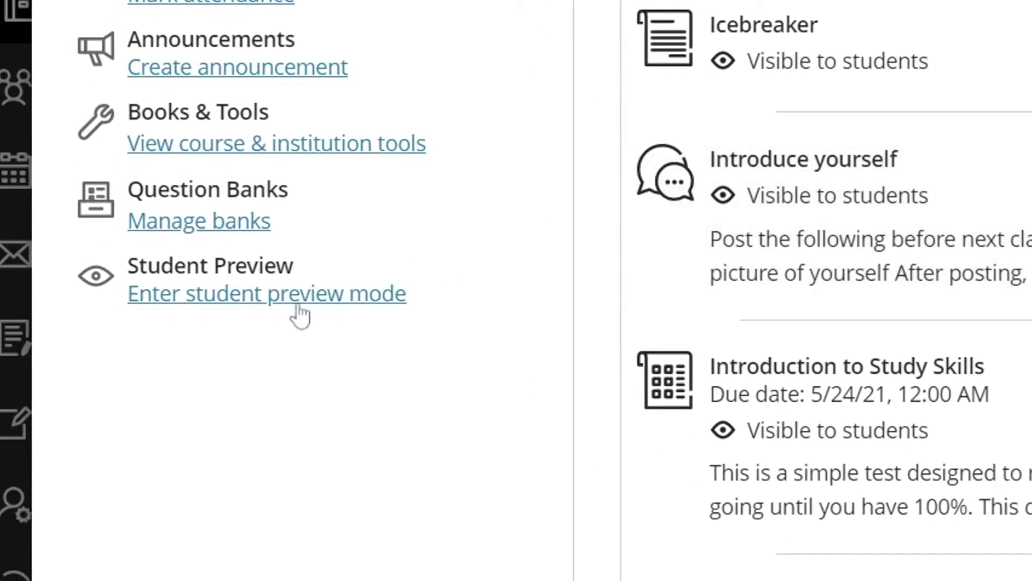
pyautogui.click(197, 301)
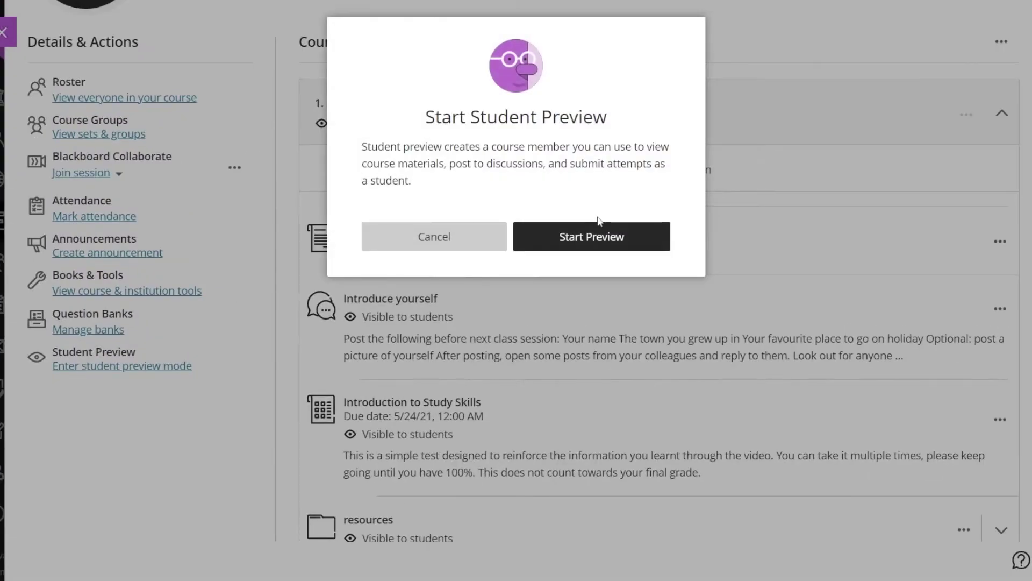
# Start the student preview and expand the 1. Introductions section.
pyautogui.click(601, 239)
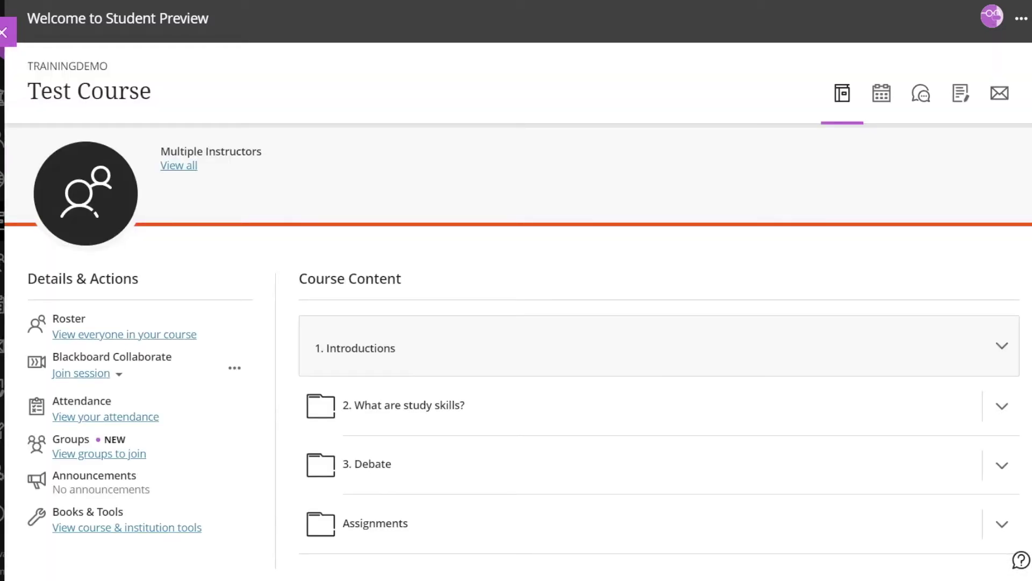
pyautogui.scroll(-1, 518, 301)
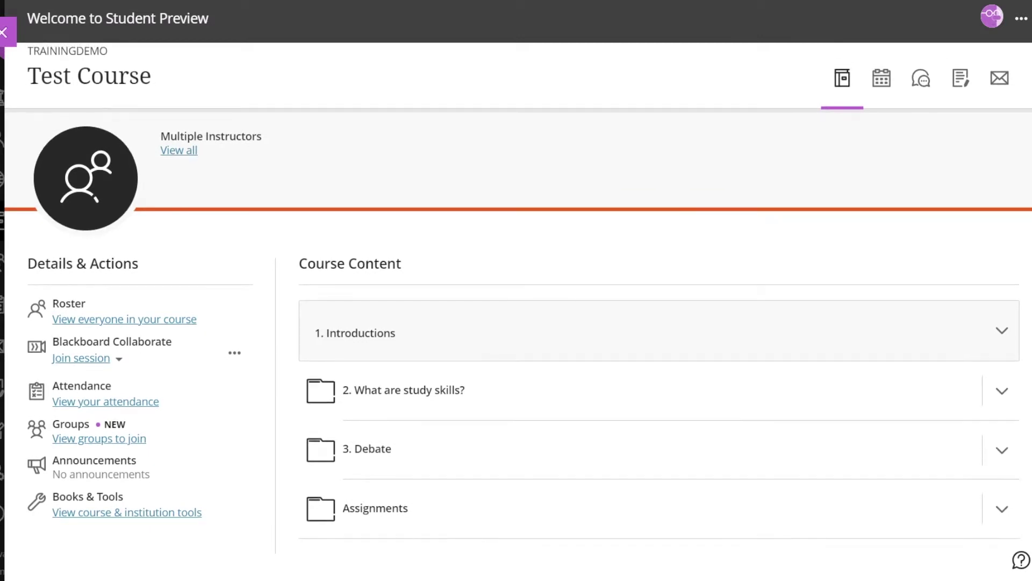
pyautogui.click(1002, 334)
# Open the Introduction to Study Skills test details as the preview student.
pyautogui.scroll(-5, 742, 310)
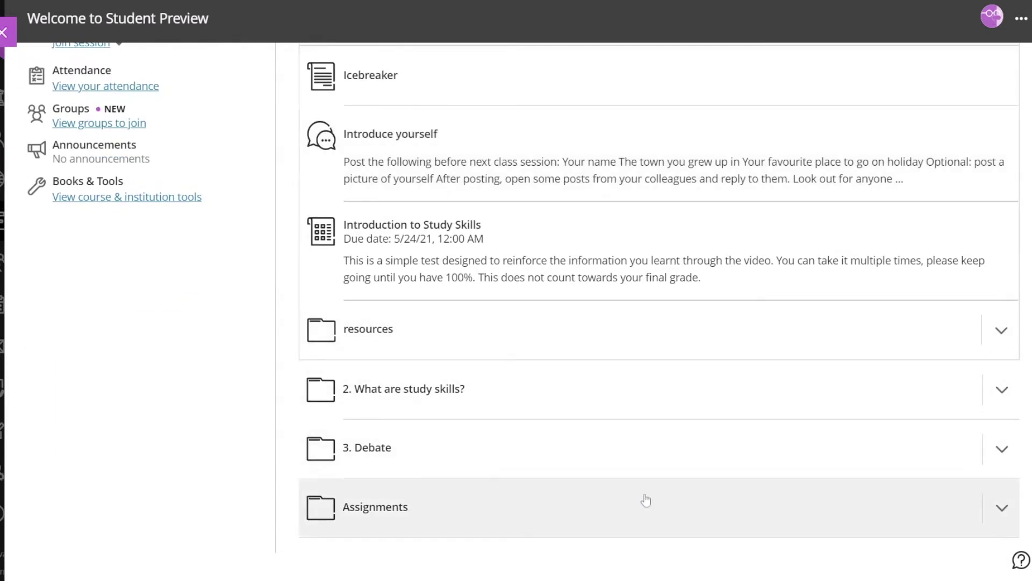
pyautogui.scroll(3, 721, 289)
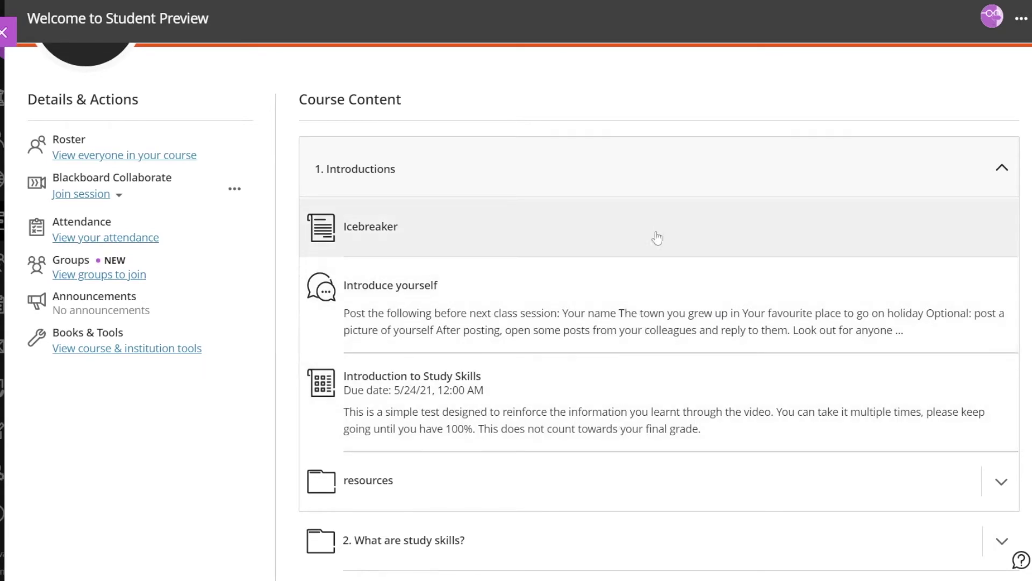
pyautogui.scroll(4, 507, 301)
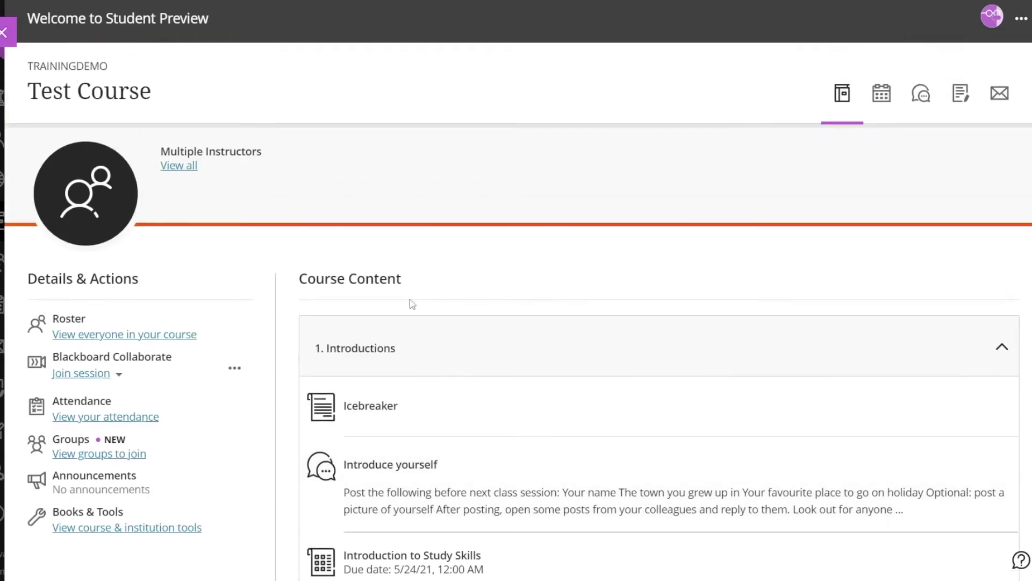
pyautogui.scroll(-4, 729, 365)
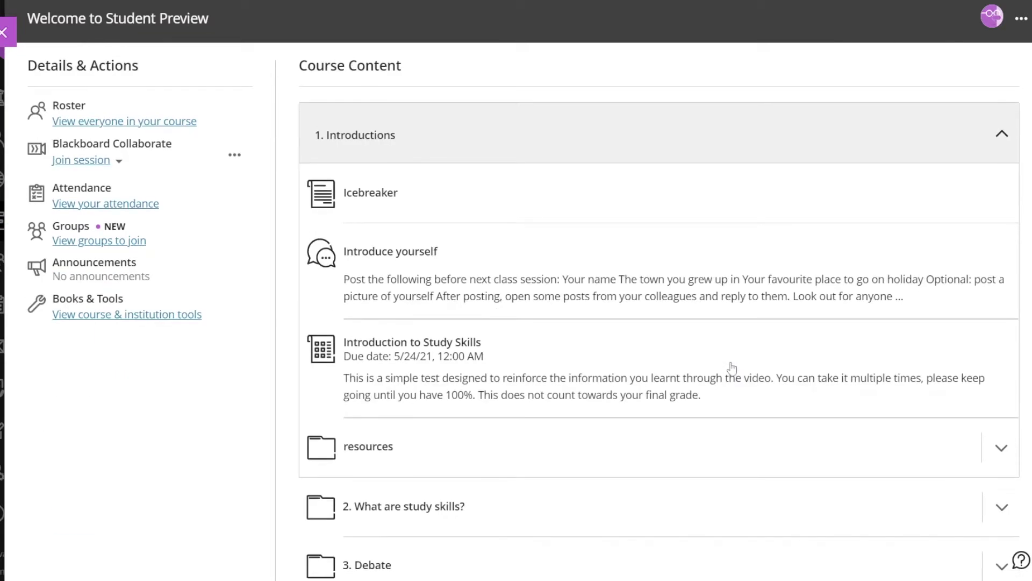
pyautogui.scroll(-1, 731, 369)
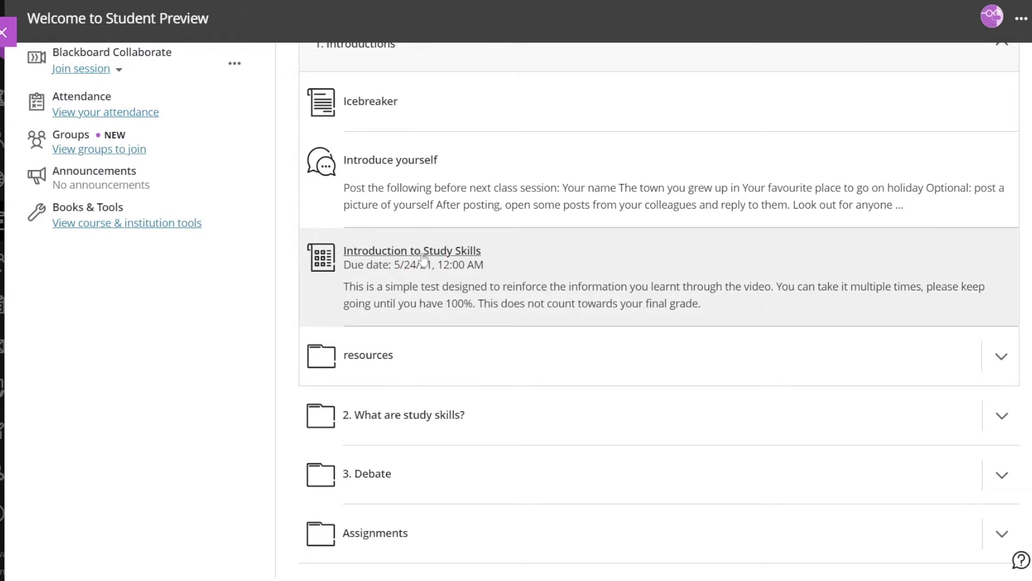
pyautogui.click(424, 252)
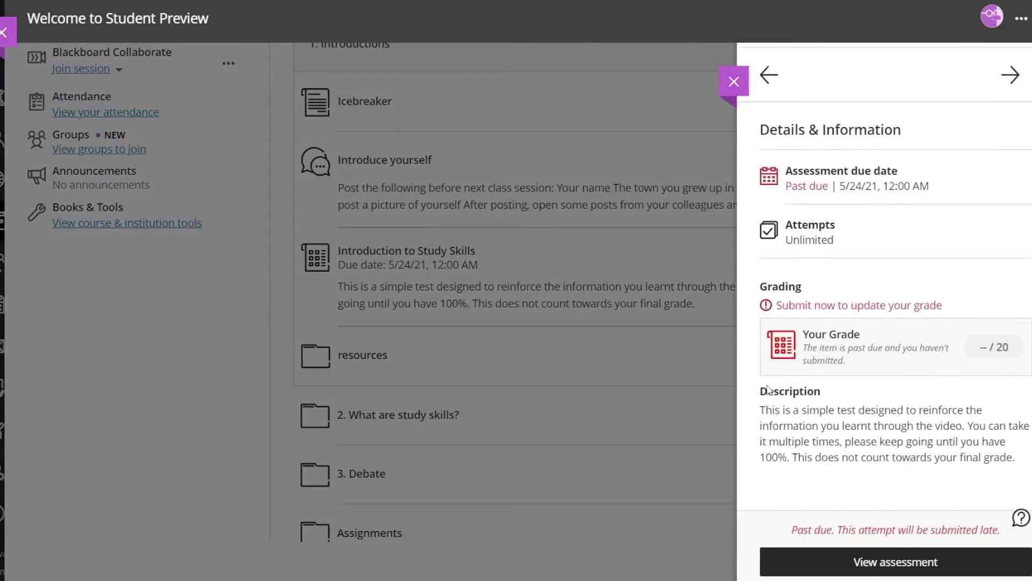
# Answer the test with Motivation and Flashcards for Question 1 and 'Test' for Question 2, then close it.
pyautogui.click(940, 562)
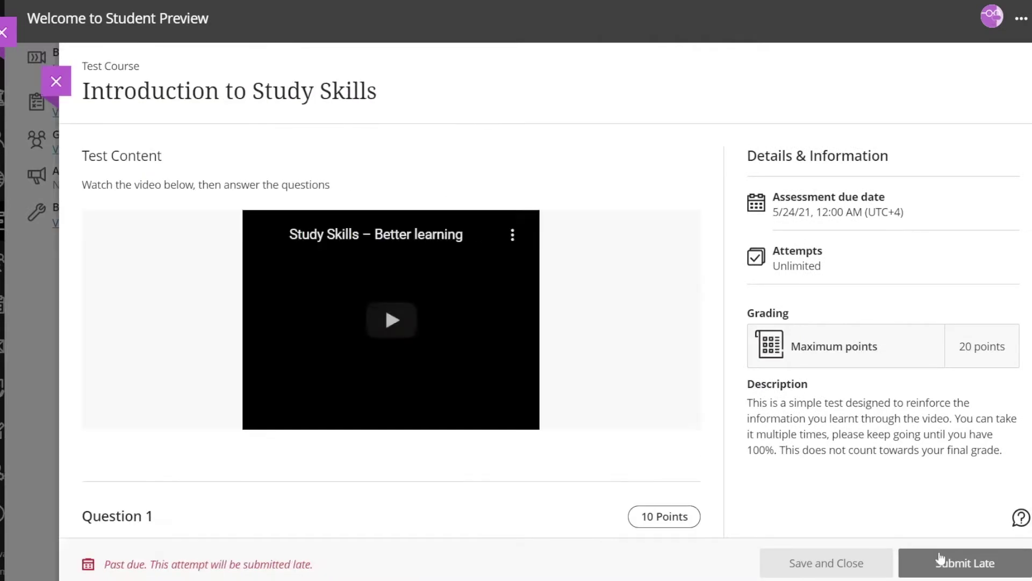
pyautogui.scroll(-6, 538, 316)
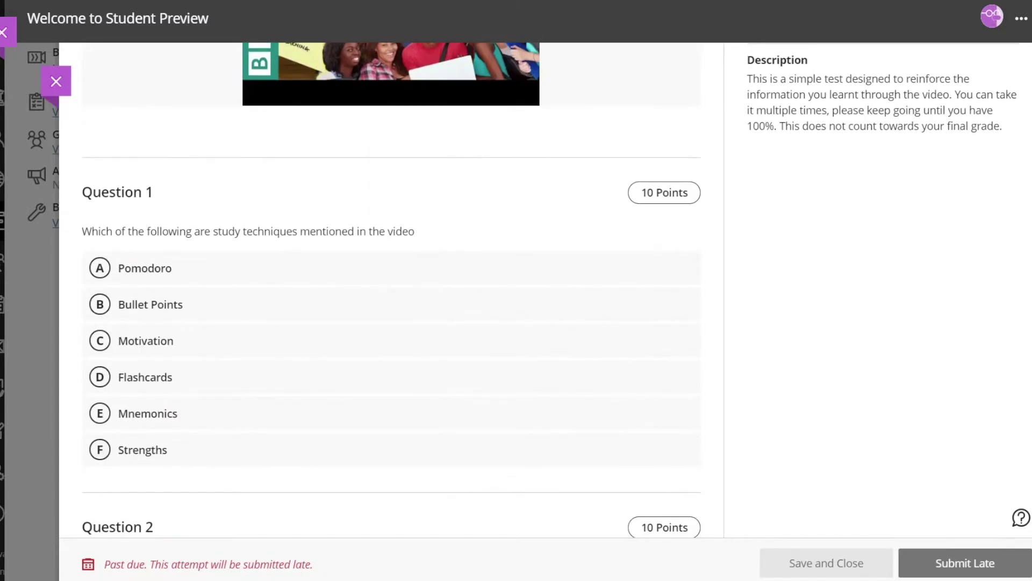
pyautogui.click(102, 336)
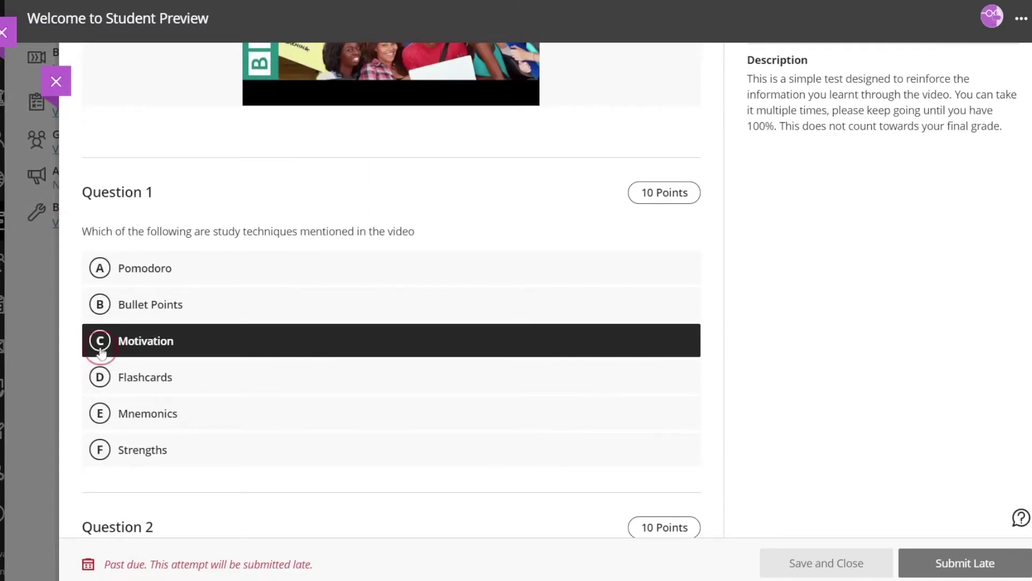
pyautogui.click(97, 389)
pyautogui.scroll(-3, 475, 417)
pyautogui.scroll(-2, 475, 418)
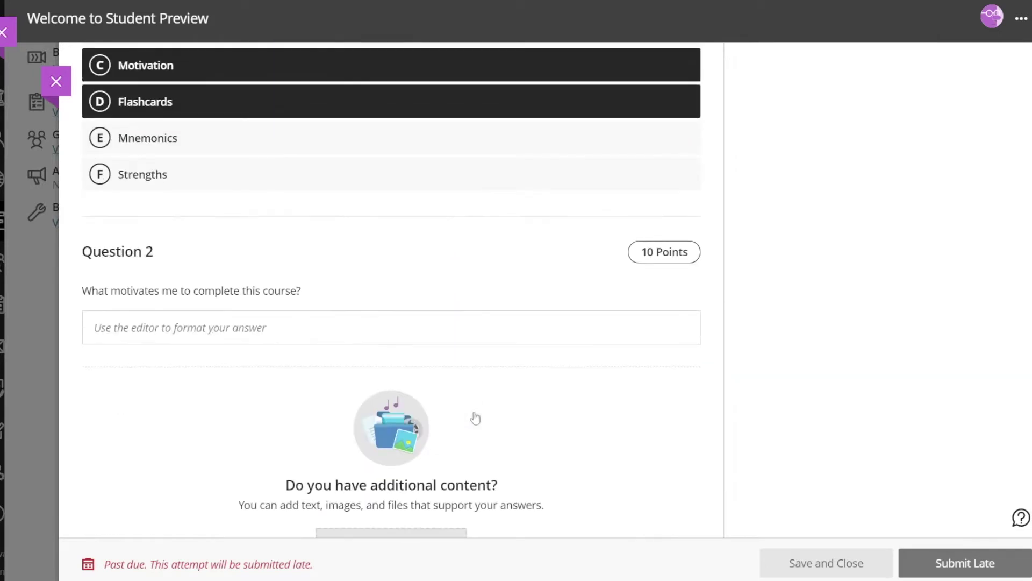
pyautogui.click(296, 343)
pyautogui.write('Test')
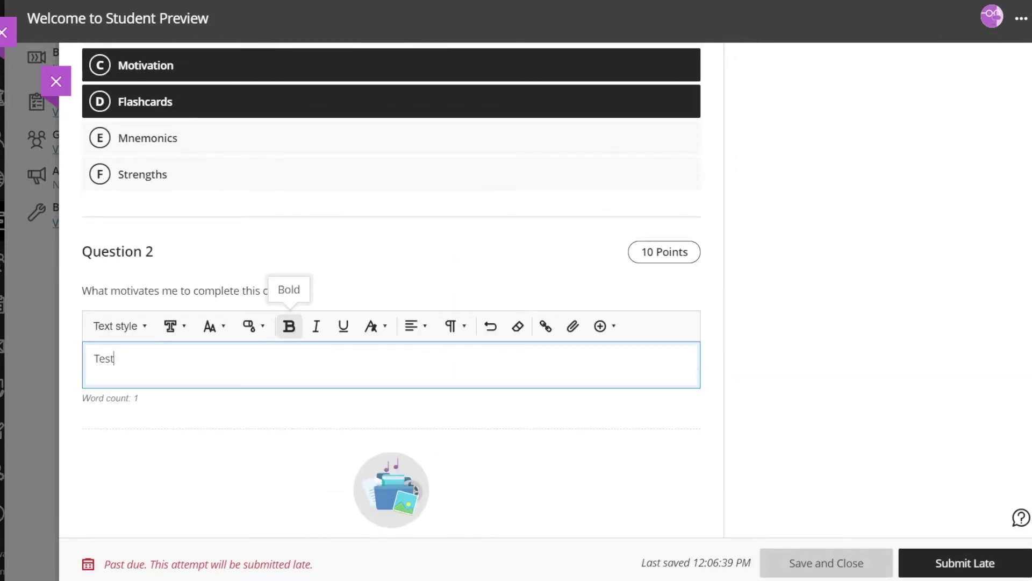
pyautogui.scroll(-3, 289, 326)
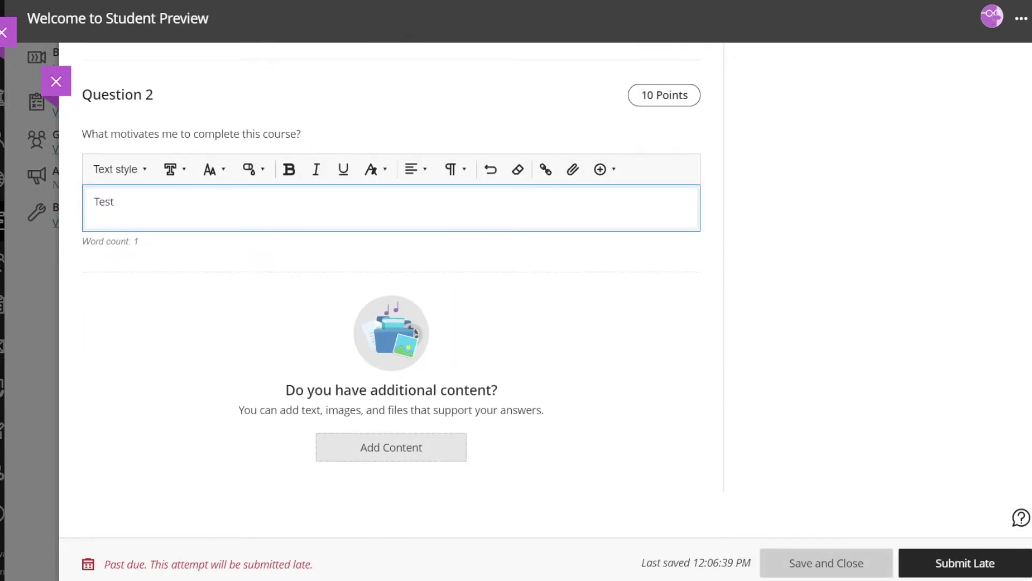
pyautogui.scroll(8, 392, 291)
pyautogui.click(56, 81)
# Post a 'Hello' response to the Introduce yourself discussion as the preview student.
pyautogui.click(733, 83)
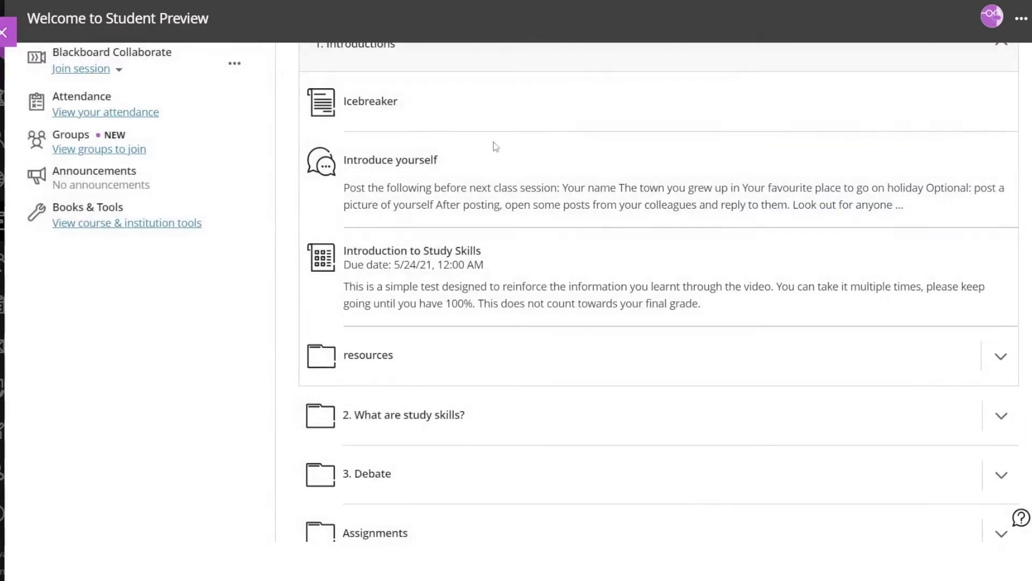
pyautogui.click(444, 161)
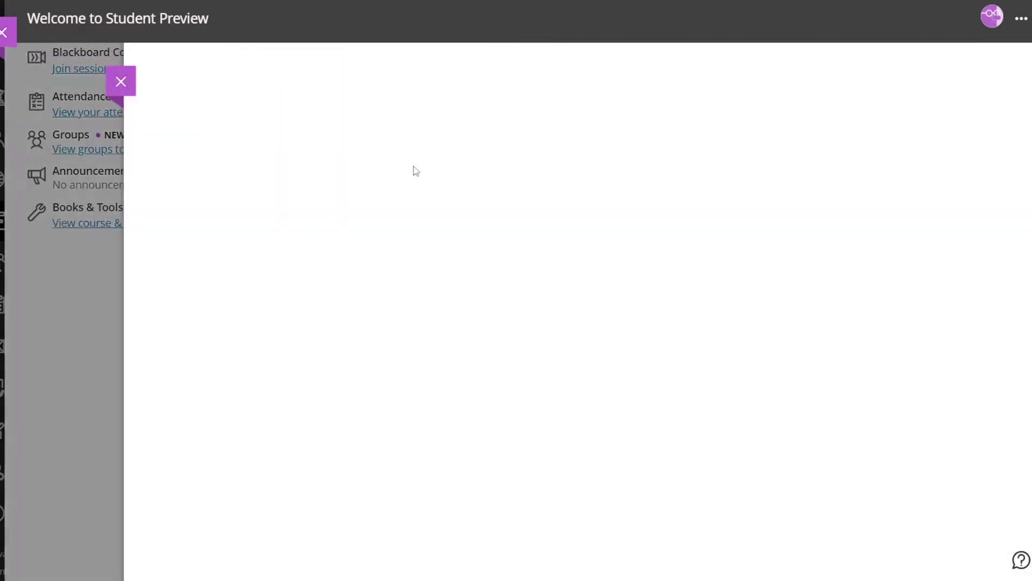
pyautogui.click(376, 456)
pyautogui.write('Hello')
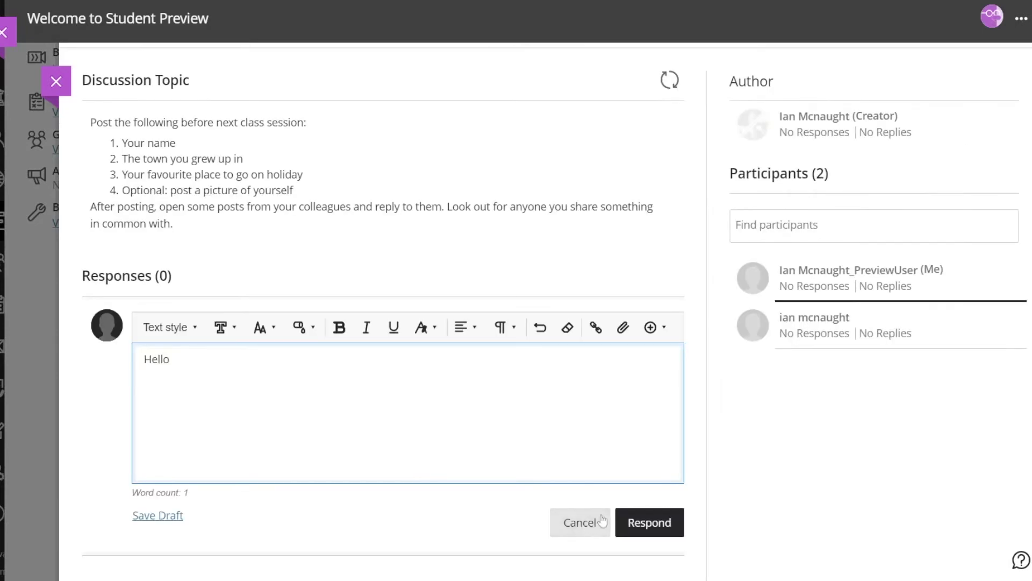
pyautogui.click(628, 519)
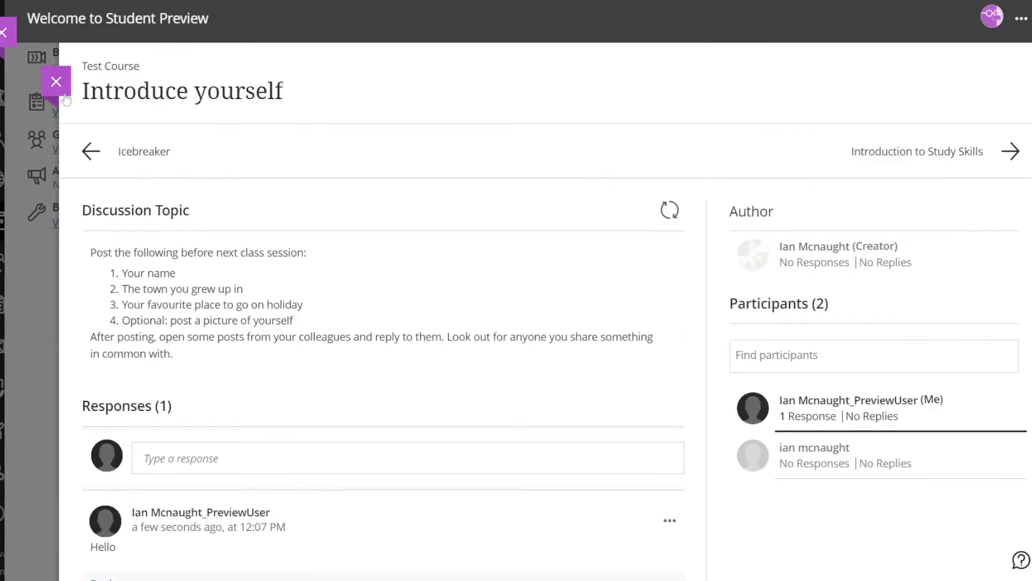
# Close the discussion and exit student preview.
pyautogui.click(58, 88)
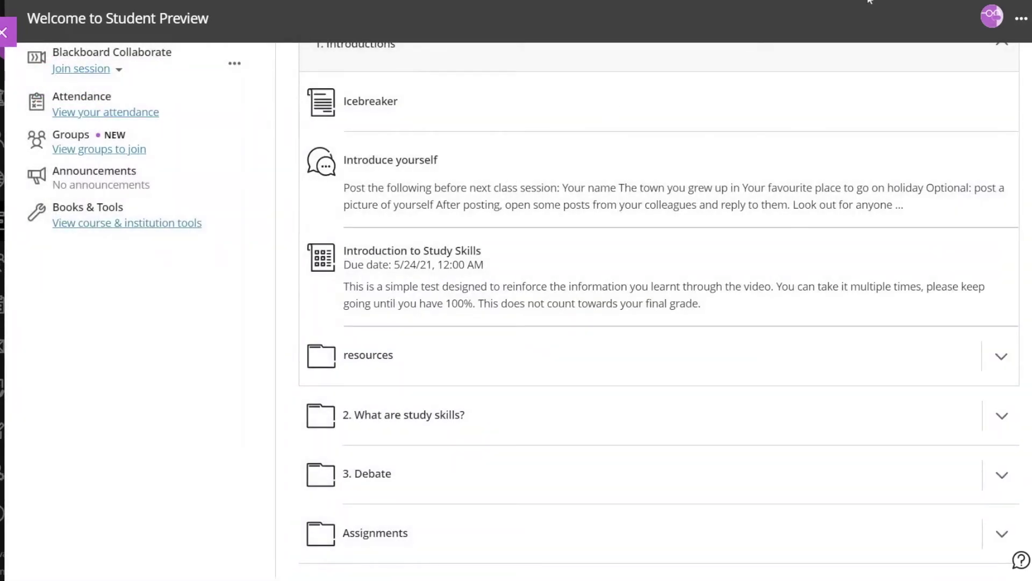
pyautogui.click(1023, 20)
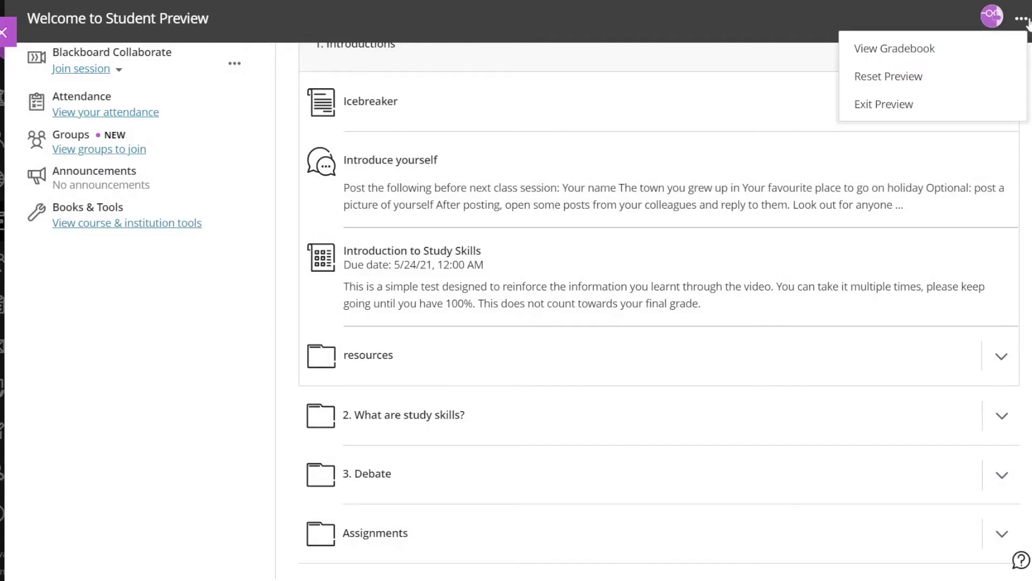
pyautogui.click(934, 108)
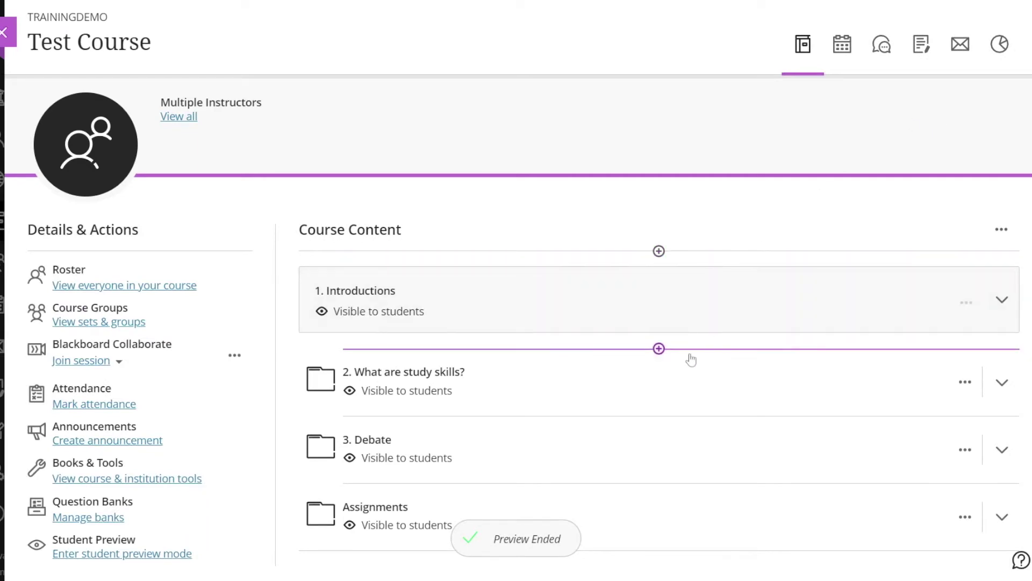
# Review the preview user's Hello response in the Introduce yourself discussion under 1. Introductions.
pyautogui.scroll(-1, 691, 358)
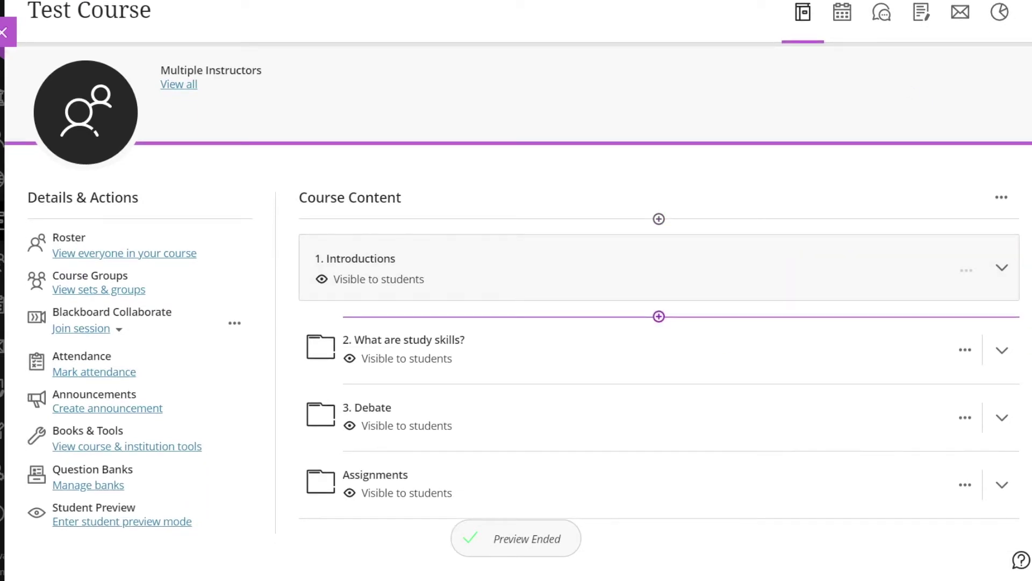
pyautogui.click(518, 269)
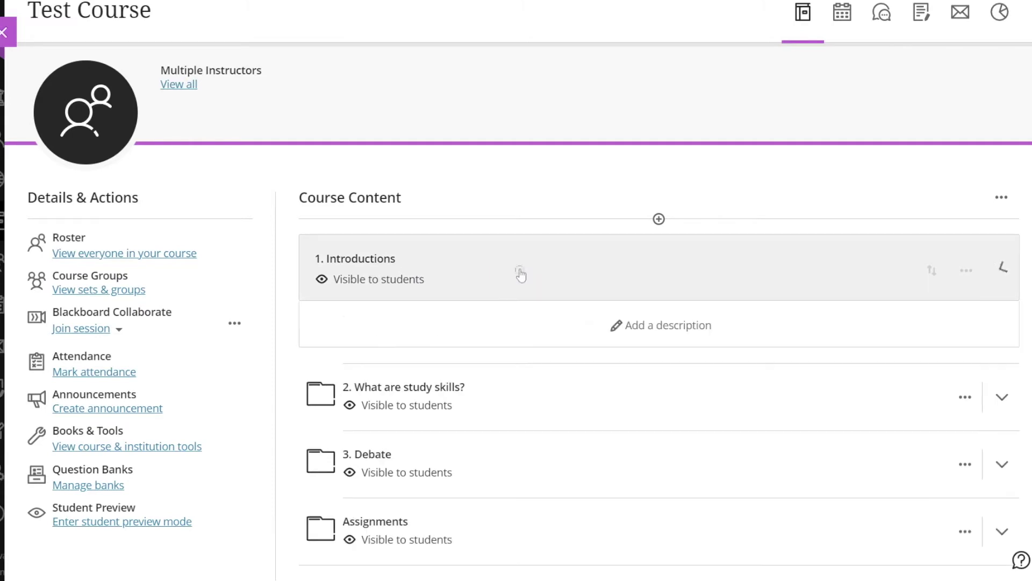
pyautogui.scroll(-2, 520, 271)
pyautogui.scroll(-2, 521, 274)
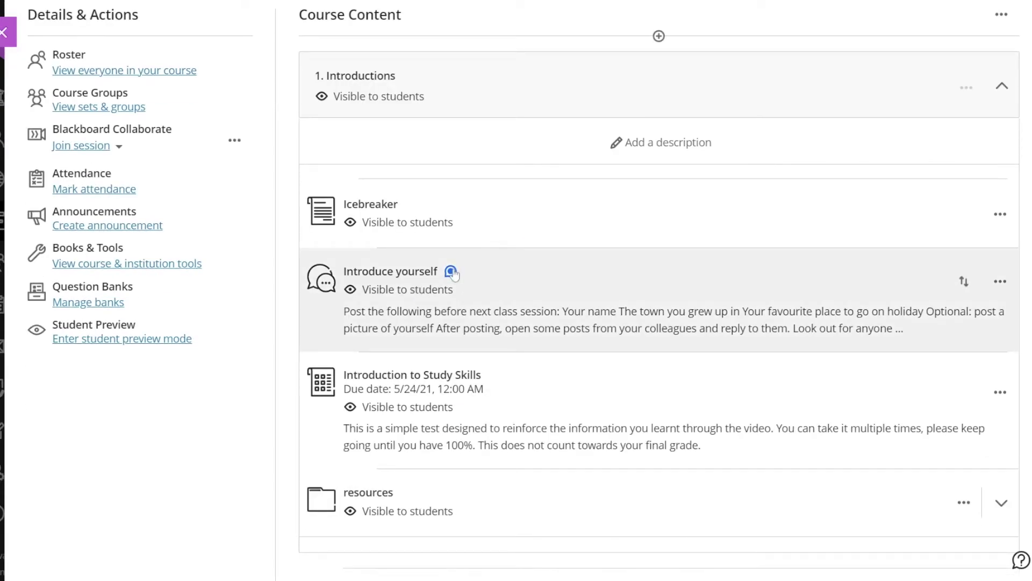
pyautogui.click(427, 274)
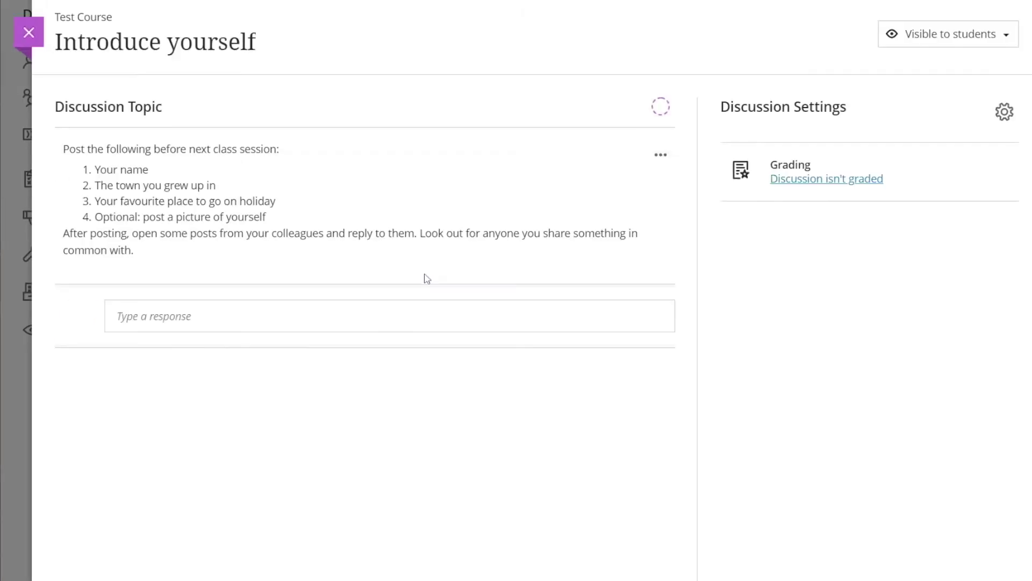
pyautogui.scroll(-2, 427, 278)
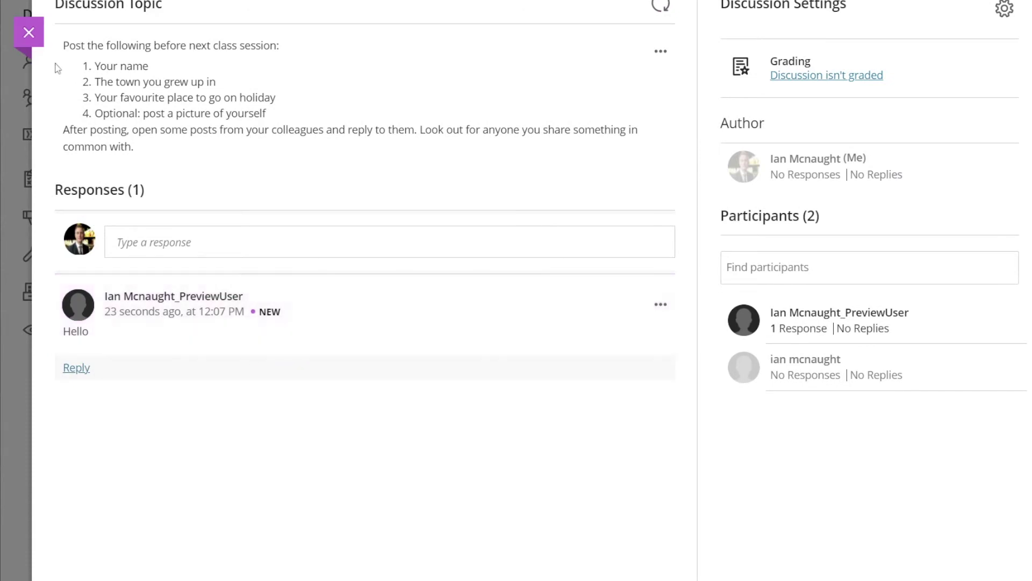
pyautogui.click(28, 34)
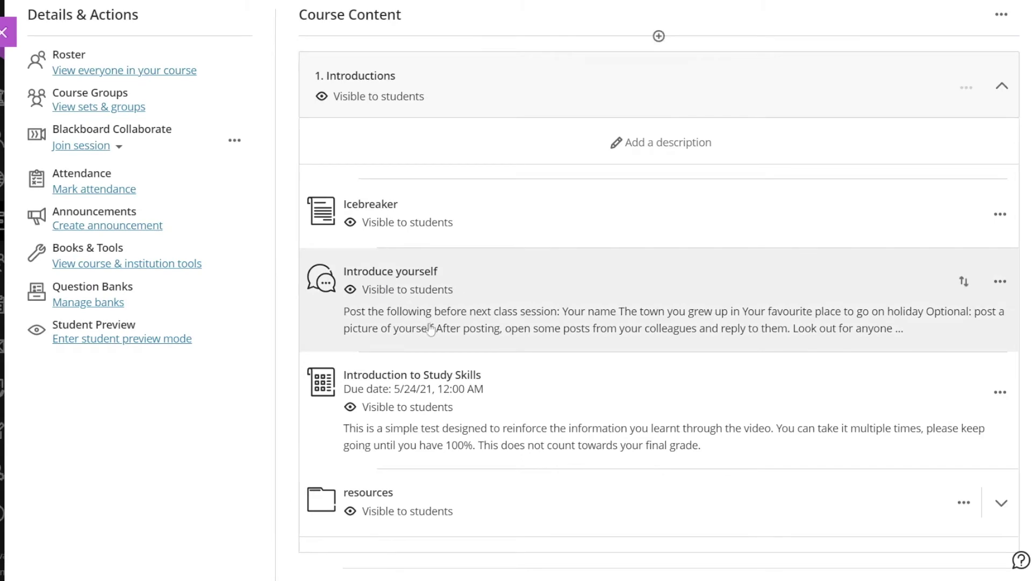
# Check Introduction to Study Skills submissions, showing one late preview attempt awaiting grading.
pyautogui.click(412, 378)
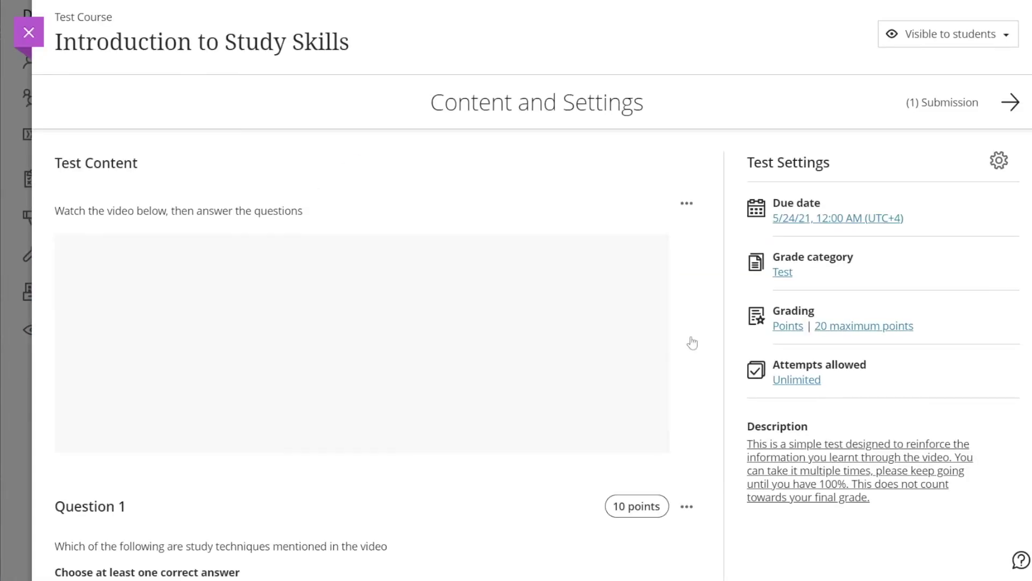
pyautogui.click(950, 103)
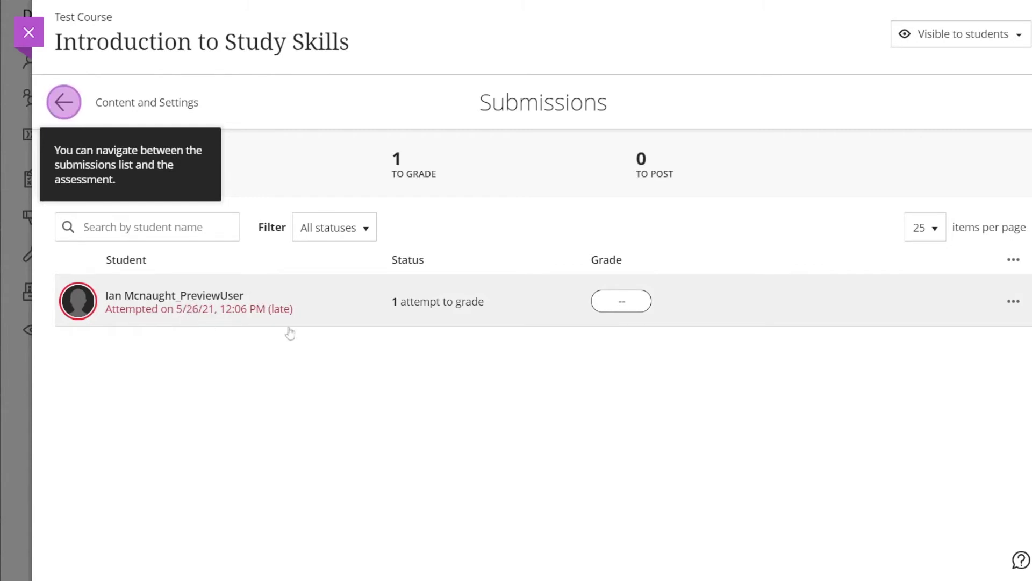
pyautogui.click(71, 103)
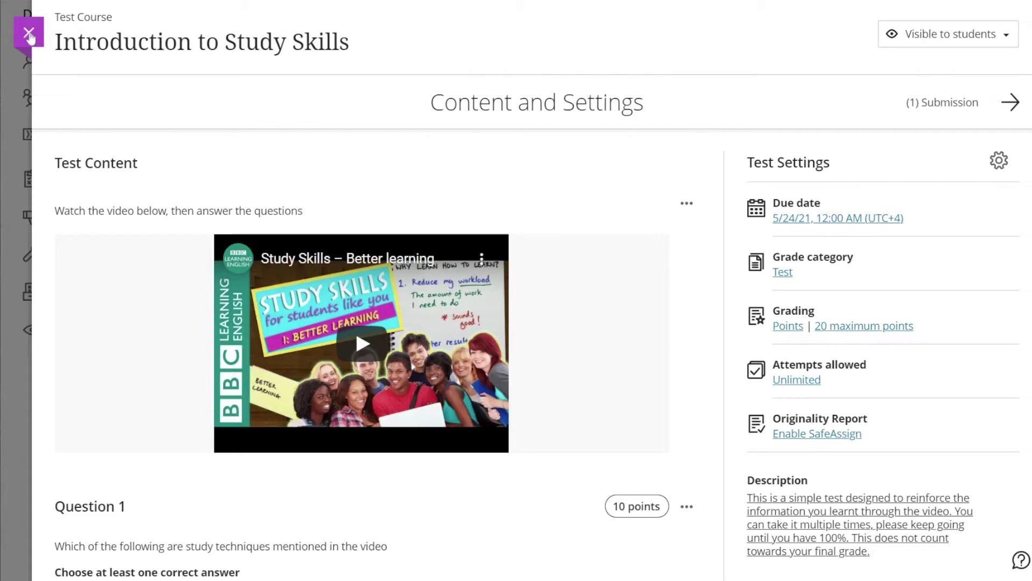
pyautogui.click(30, 33)
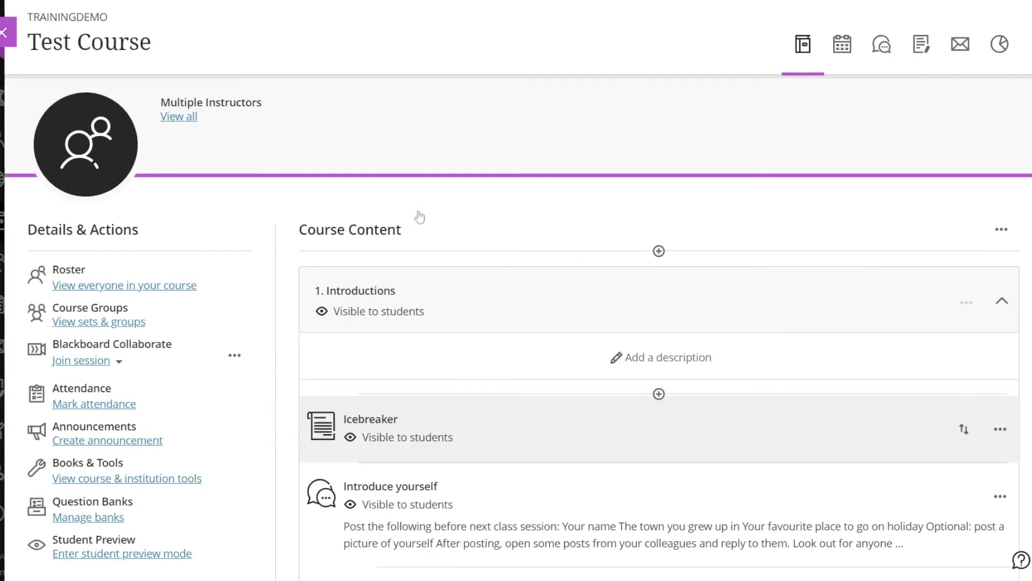
# Re-enter Test Course student preview and reset the preview user's activity.
pyautogui.scroll(-5, 417, 215)
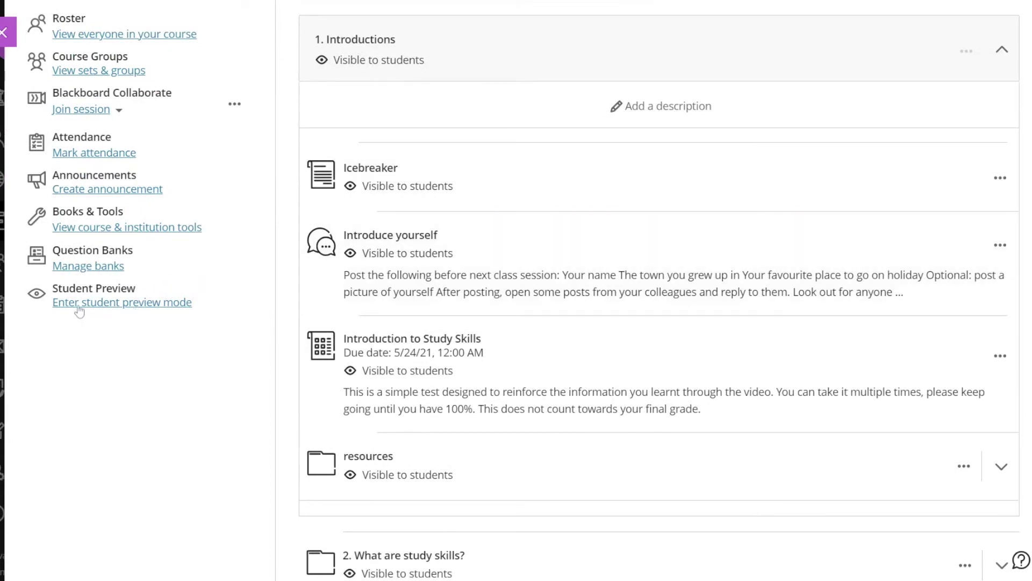
pyautogui.click(79, 308)
pyautogui.click(577, 240)
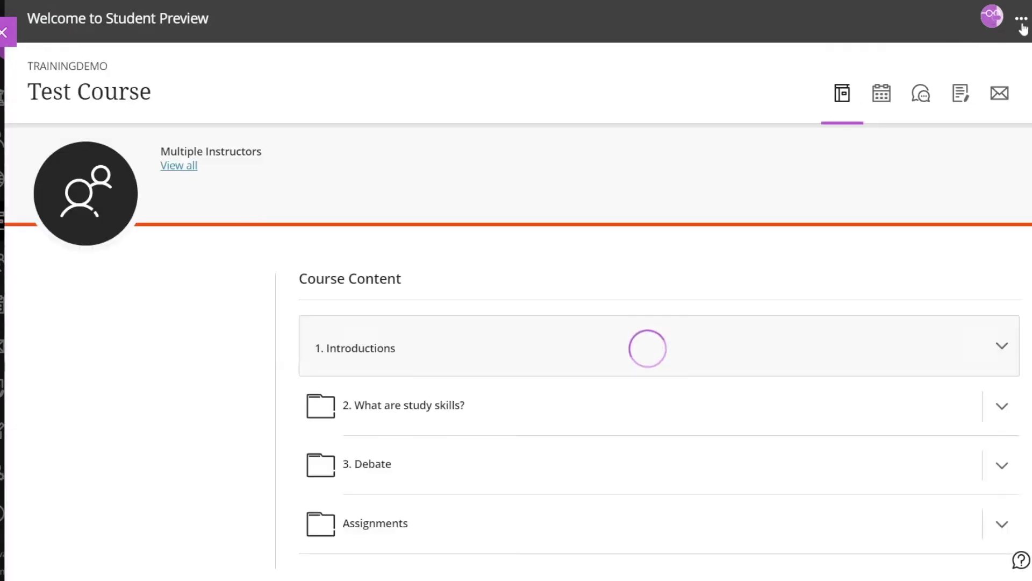
pyautogui.click(1020, 22)
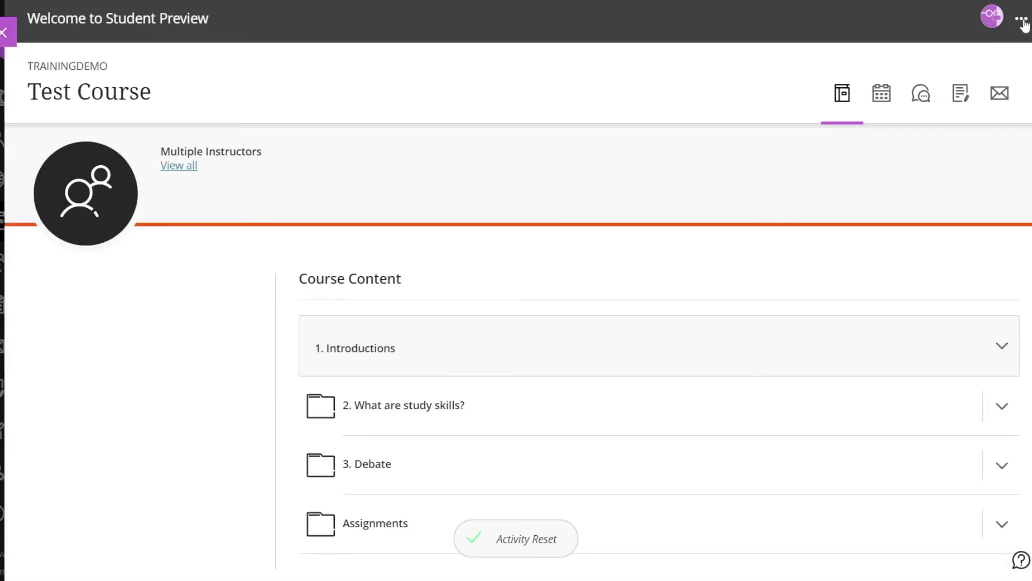
pyautogui.click(1022, 22)
# Exit preview and confirm Introduction to Study Skills now shows zero submissions.
pyautogui.click(957, 102)
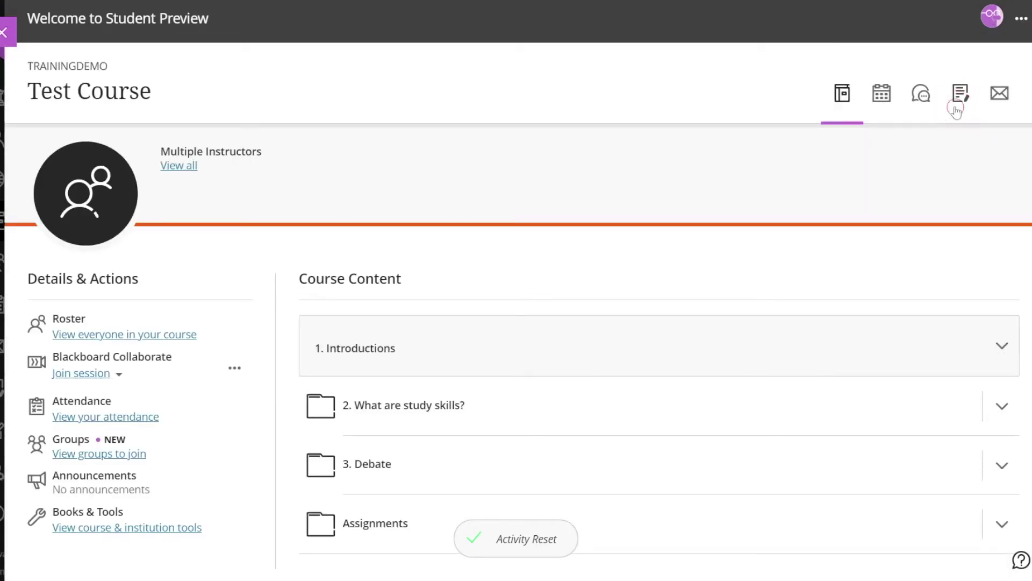
pyautogui.scroll(-1, 720, 189)
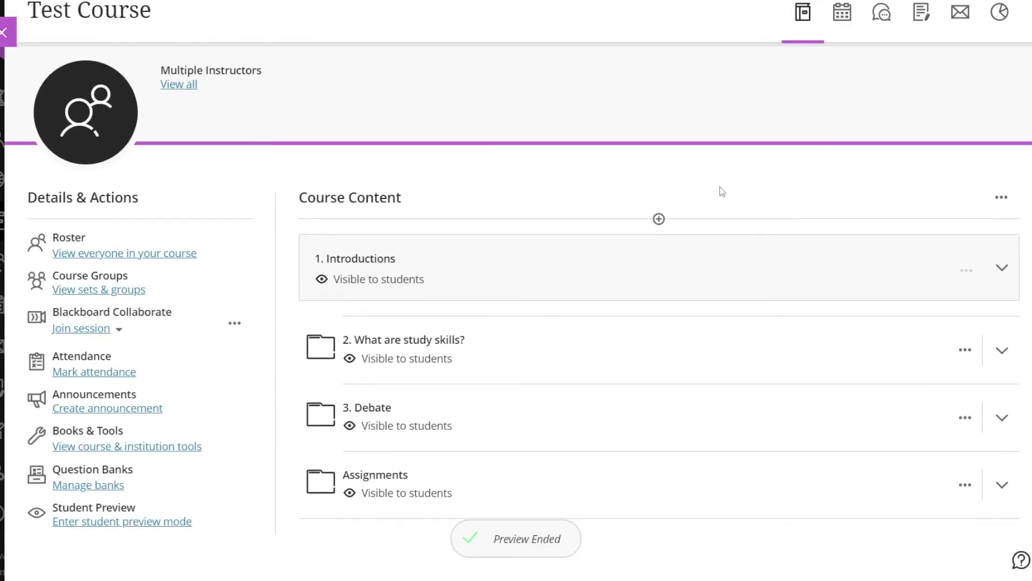
pyautogui.click(425, 346)
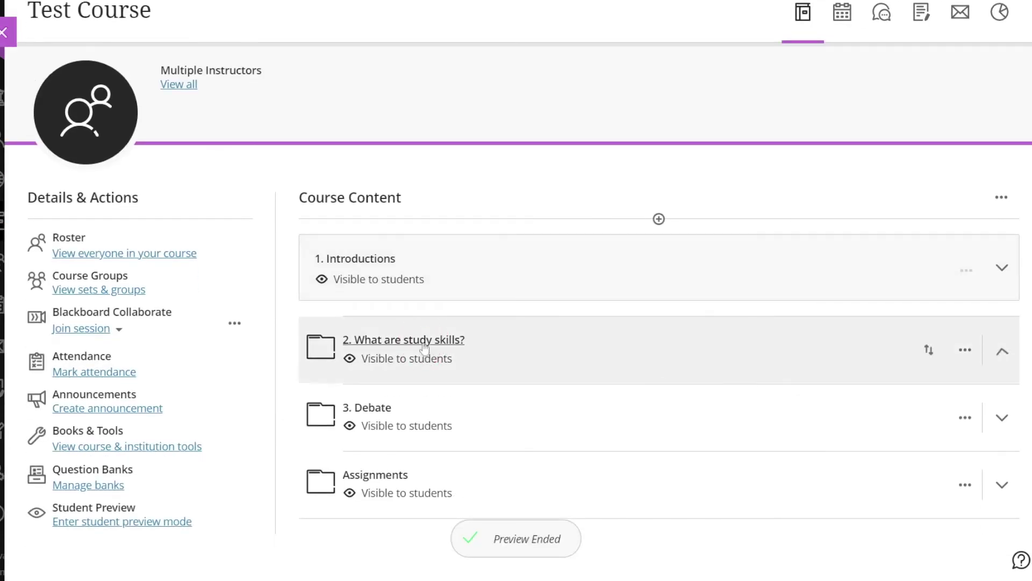
pyautogui.scroll(-3, 425, 346)
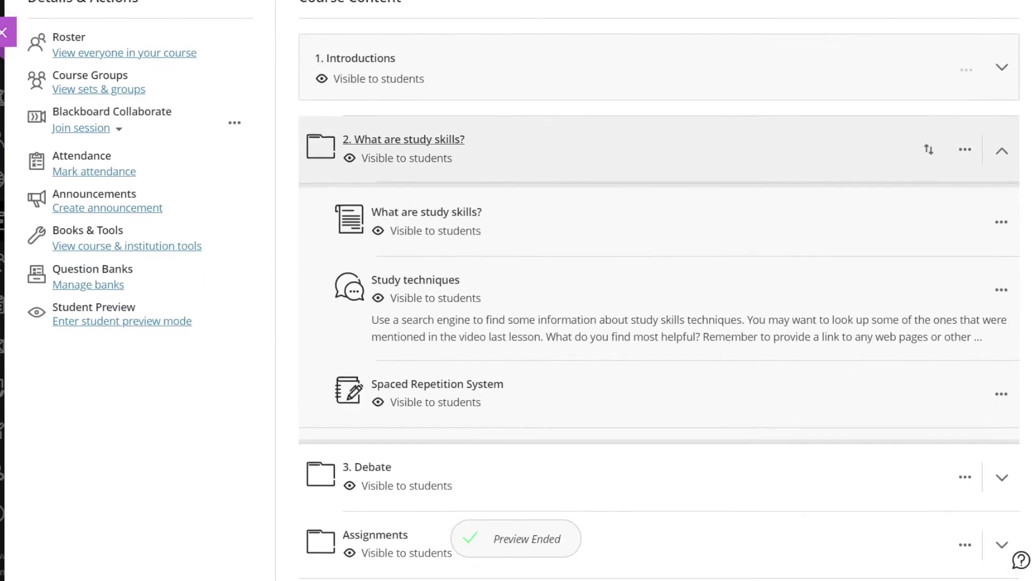
pyautogui.click(530, 94)
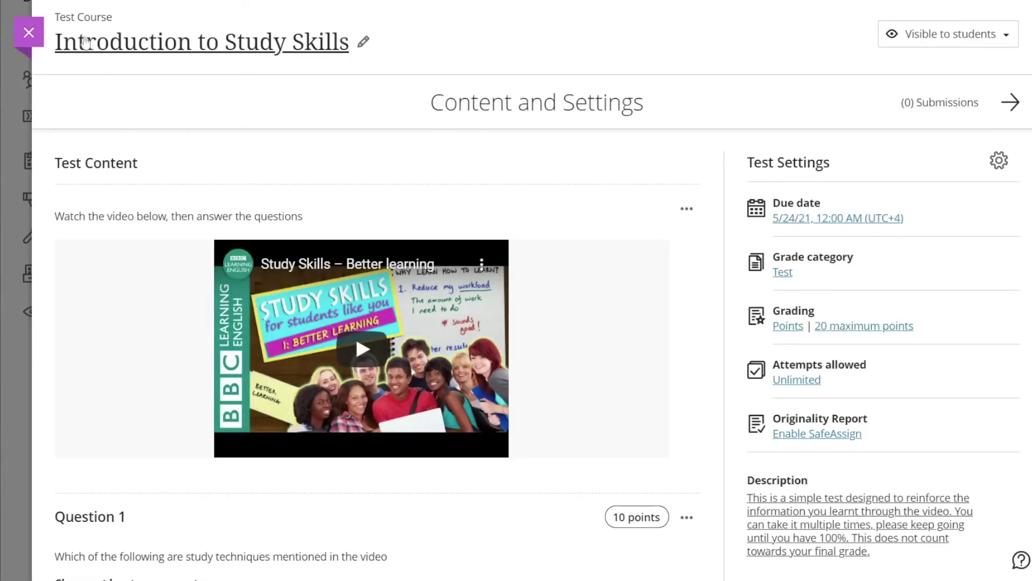
pyautogui.click(28, 32)
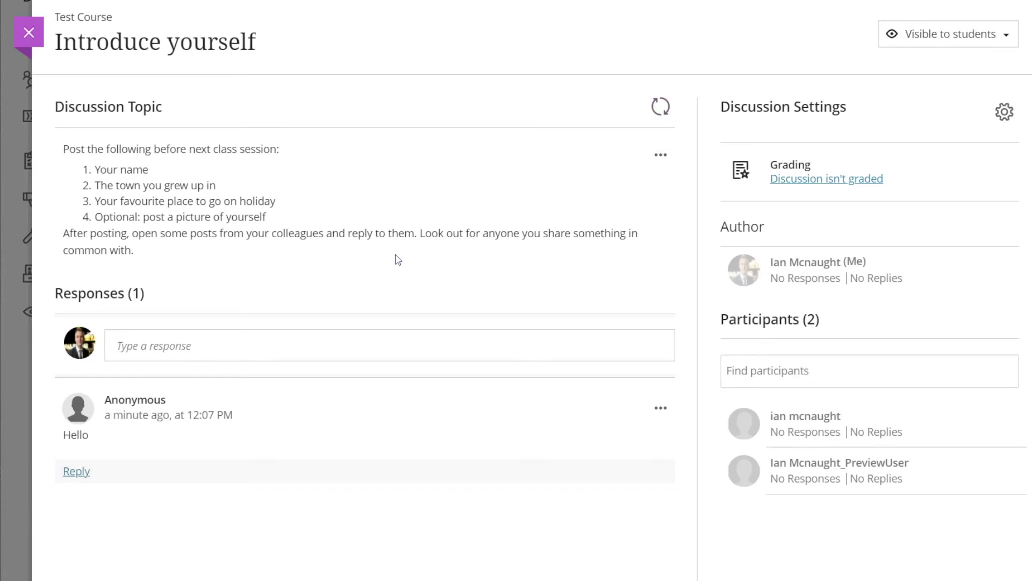
# Permanently delete the Anonymous Hello response from the Introduce yourself discussion.
pyautogui.scroll(-2, 397, 259)
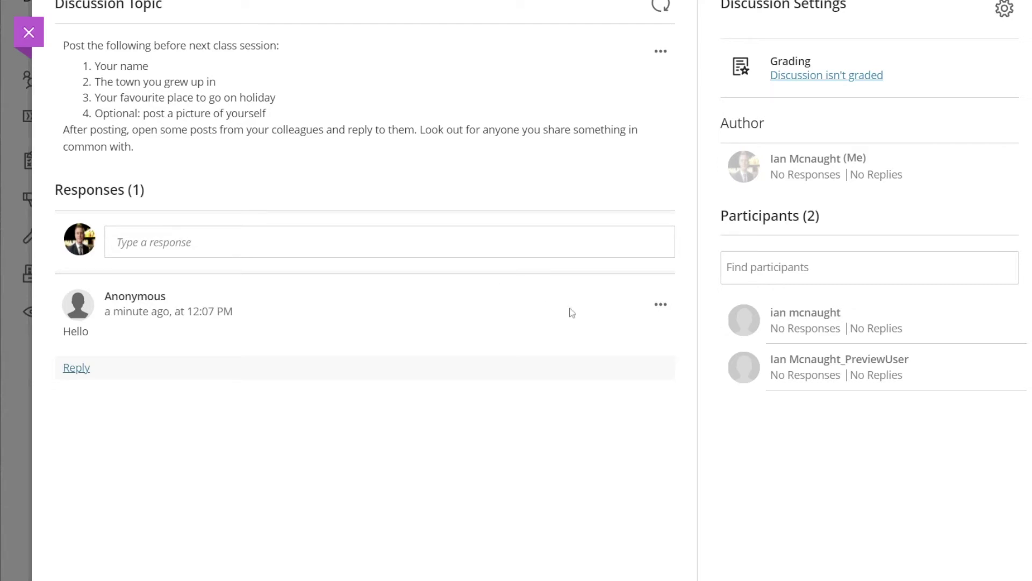
pyautogui.click(659, 306)
pyautogui.click(602, 362)
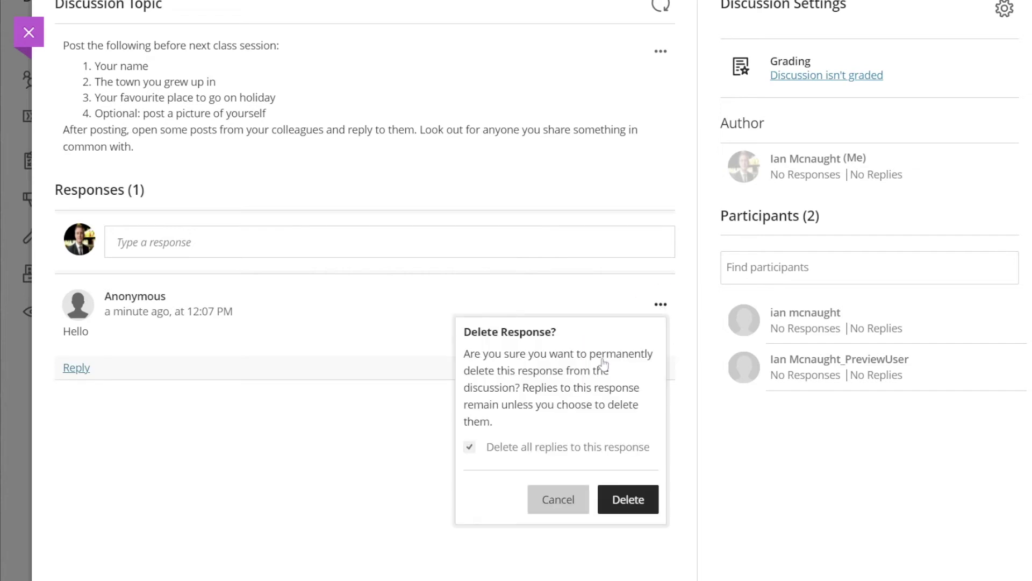
pyautogui.click(622, 494)
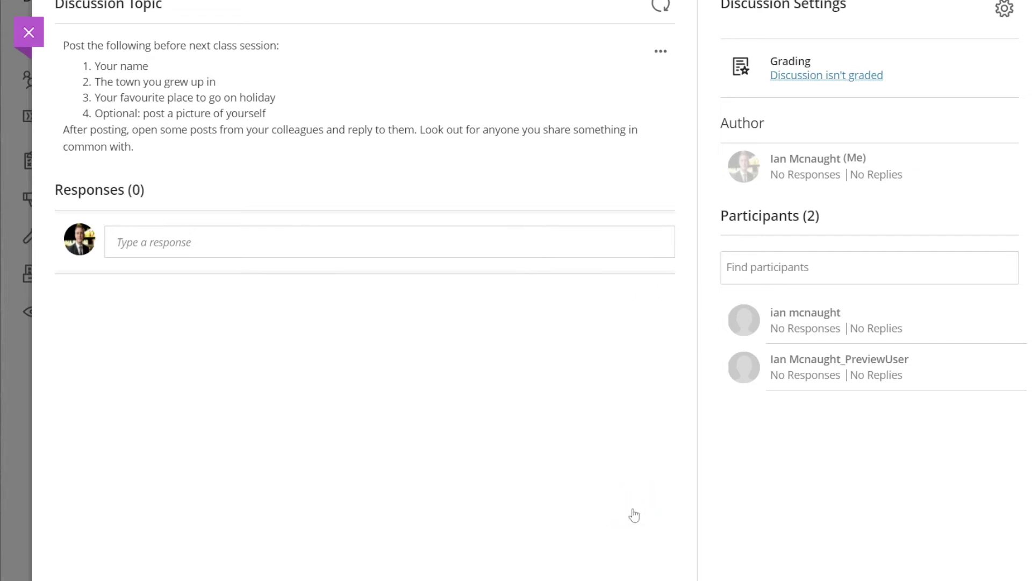
# Close the discussion and Test Course to return to the Courses list.
pyautogui.click(28, 33)
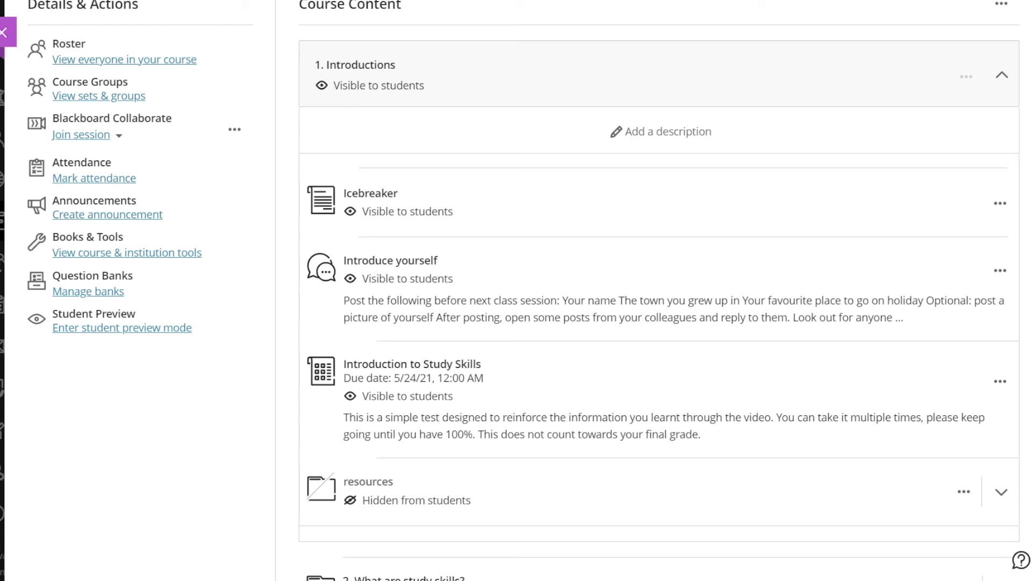
pyautogui.click(7, 42)
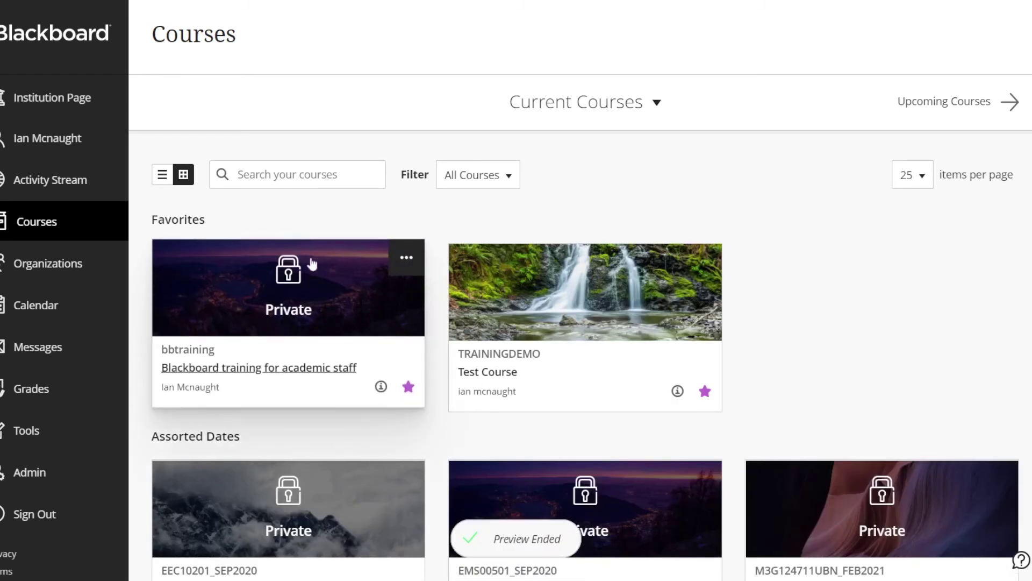
# Make the Blackboard training for academic staff course private from its card menu, then open it.
pyautogui.click(406, 259)
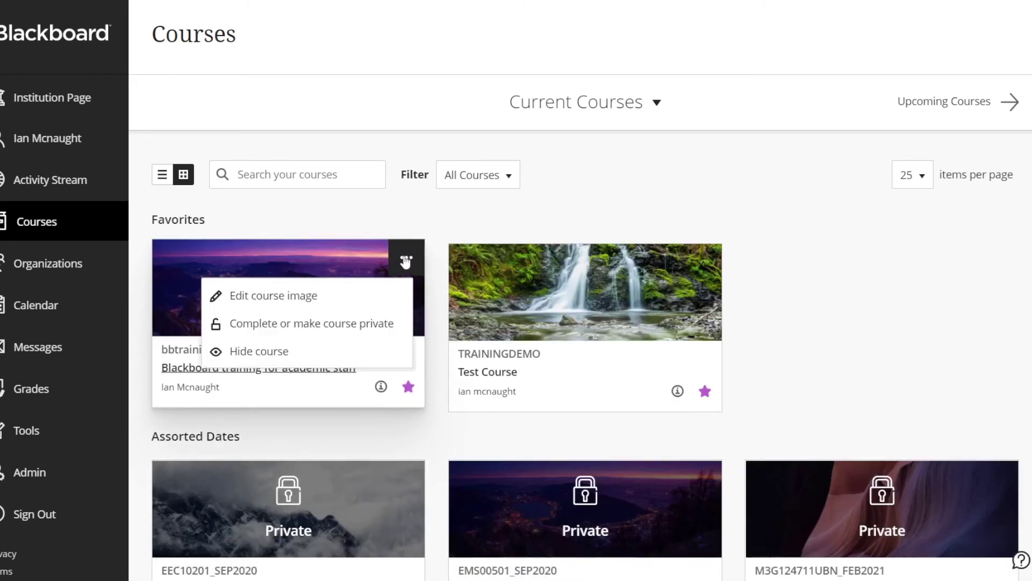
pyautogui.click(366, 324)
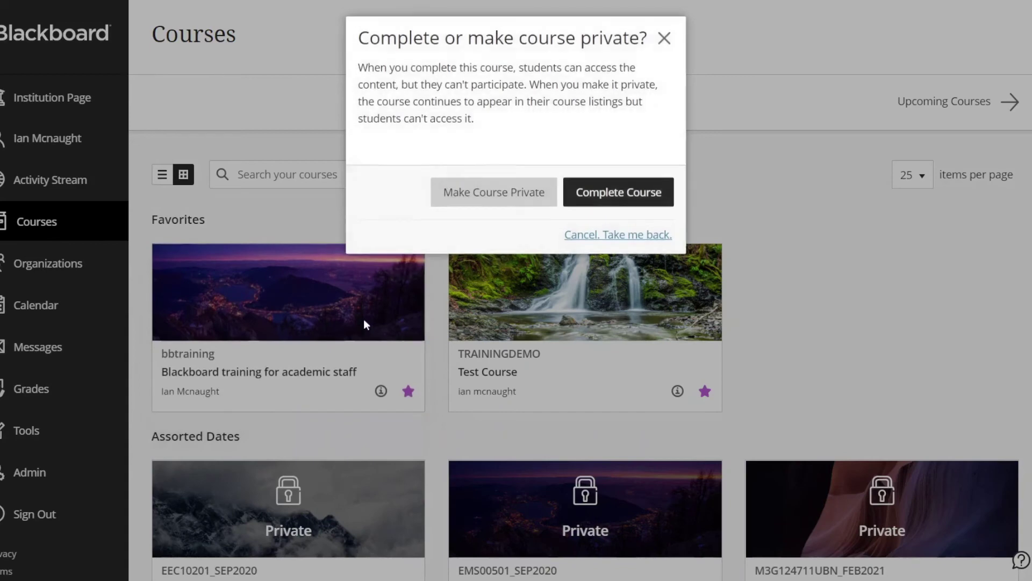
pyautogui.click(513, 200)
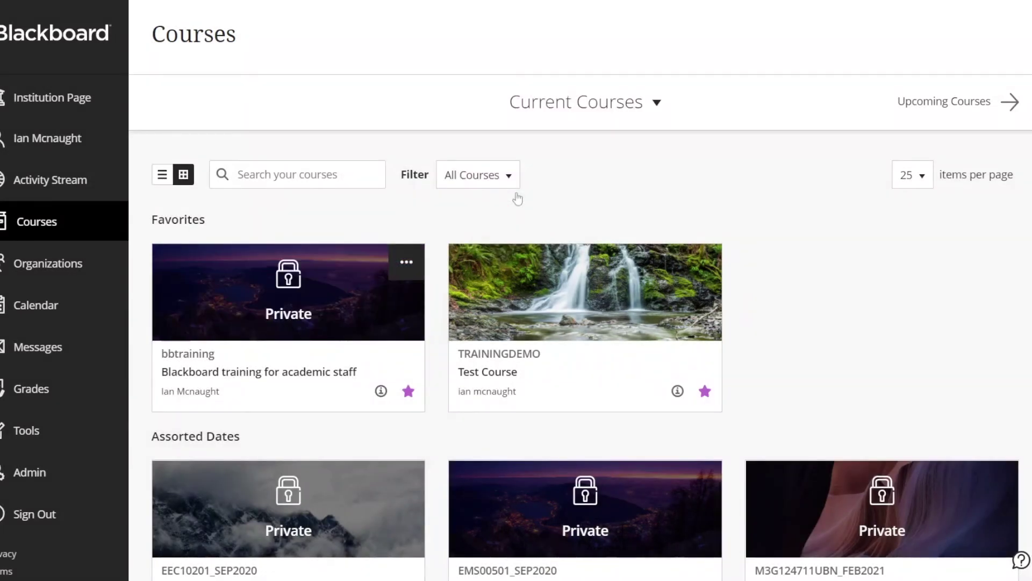
pyautogui.click(336, 275)
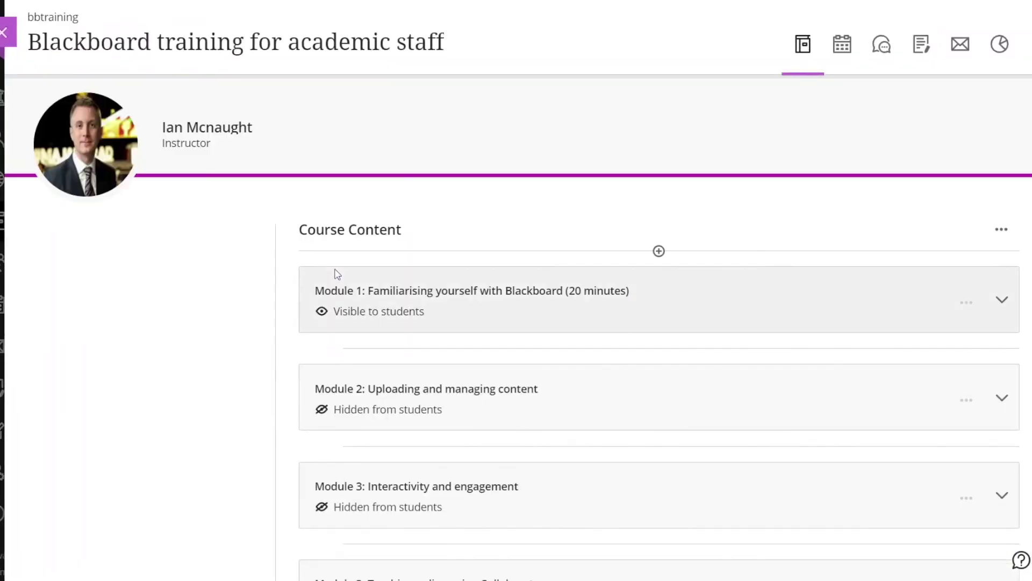
# Expand Module 1 and open release conditions for New Test from its visibility menu.
pyautogui.scroll(-4, 337, 274)
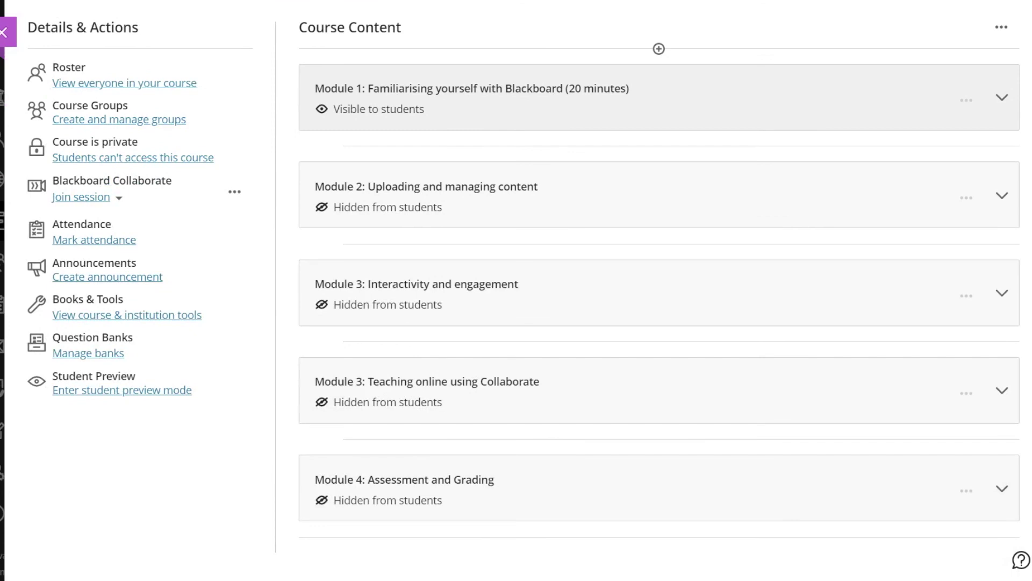
pyautogui.click(469, 119)
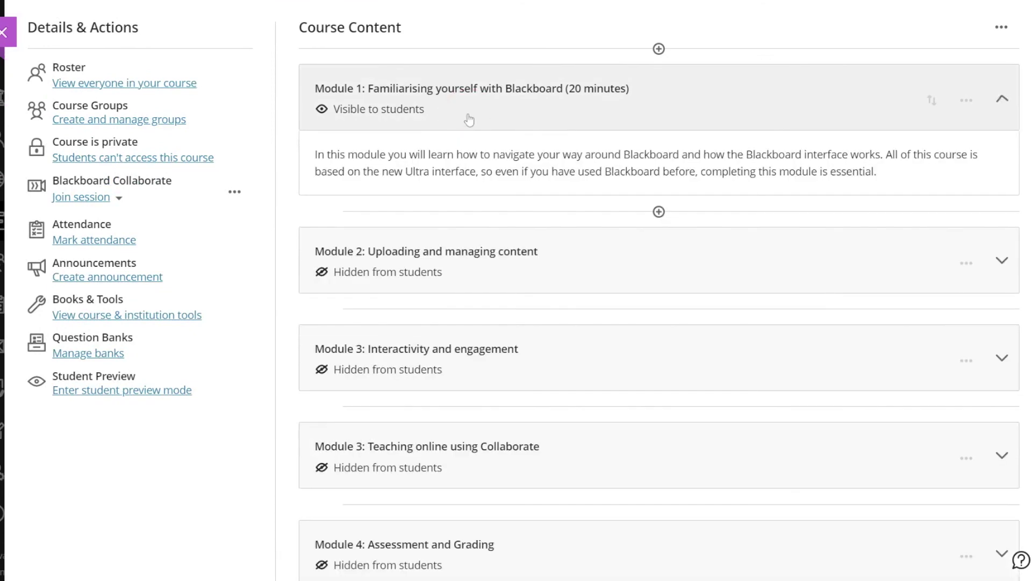
pyautogui.scroll(-4, 468, 296)
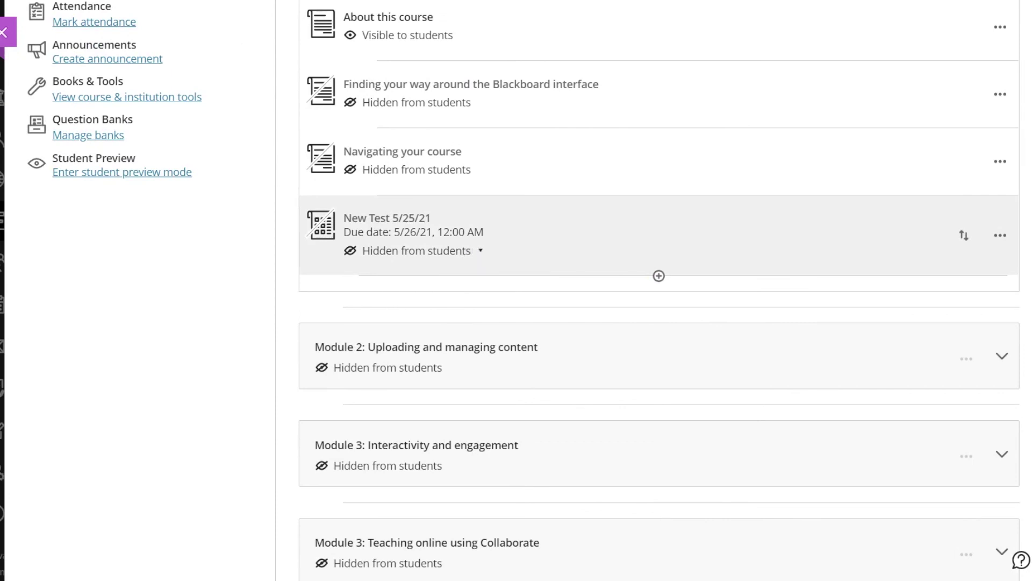
pyautogui.click(478, 252)
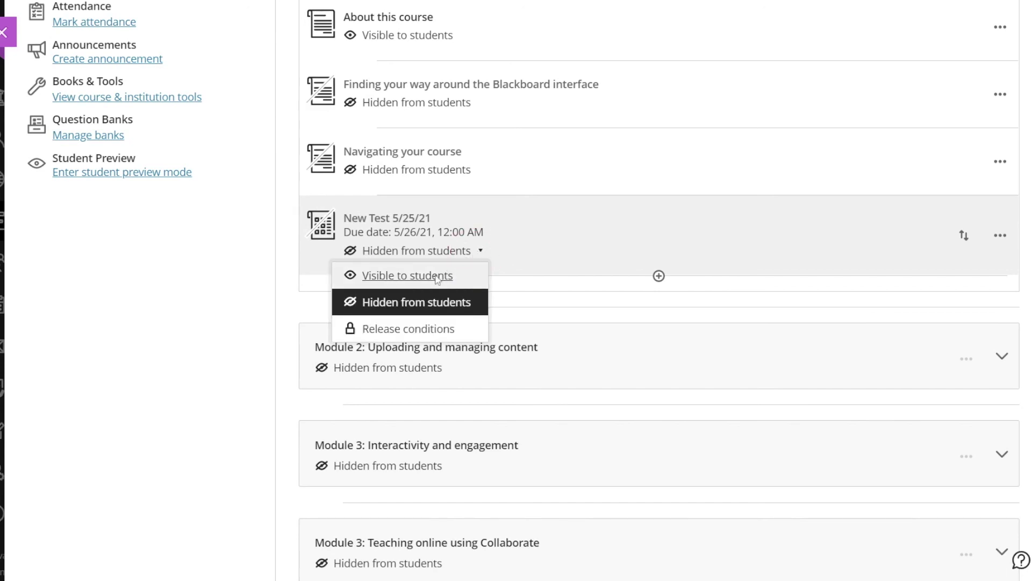
pyautogui.click(417, 329)
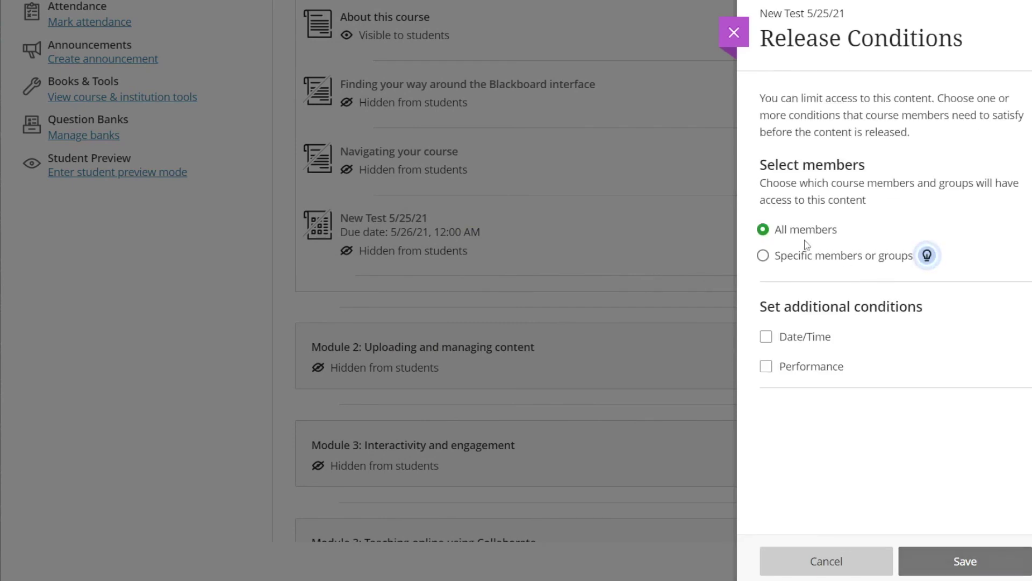
# Limit New Test 5/25/21 to the preview user as a specific member and save.
pyautogui.click(795, 257)
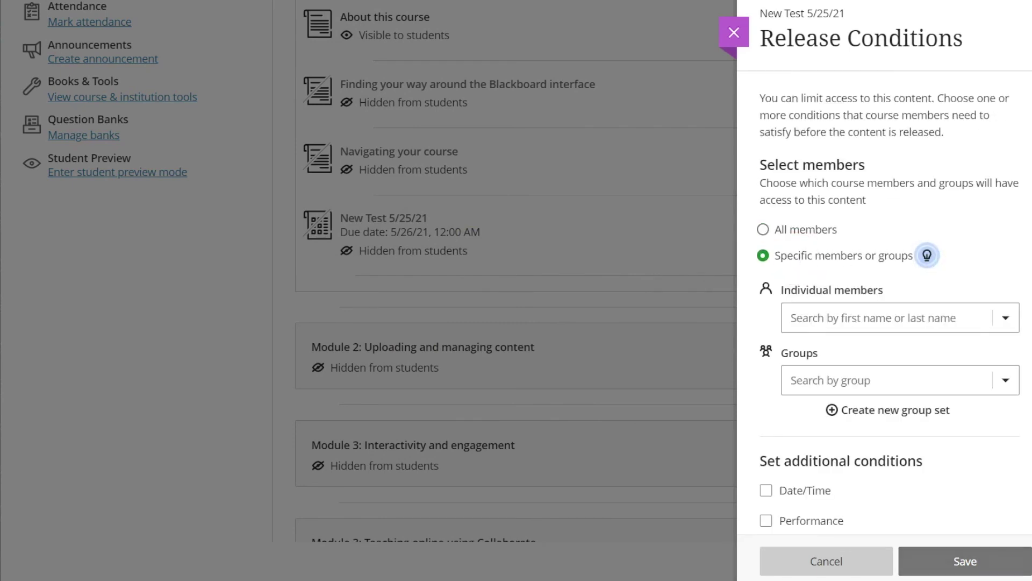
pyautogui.click(830, 357)
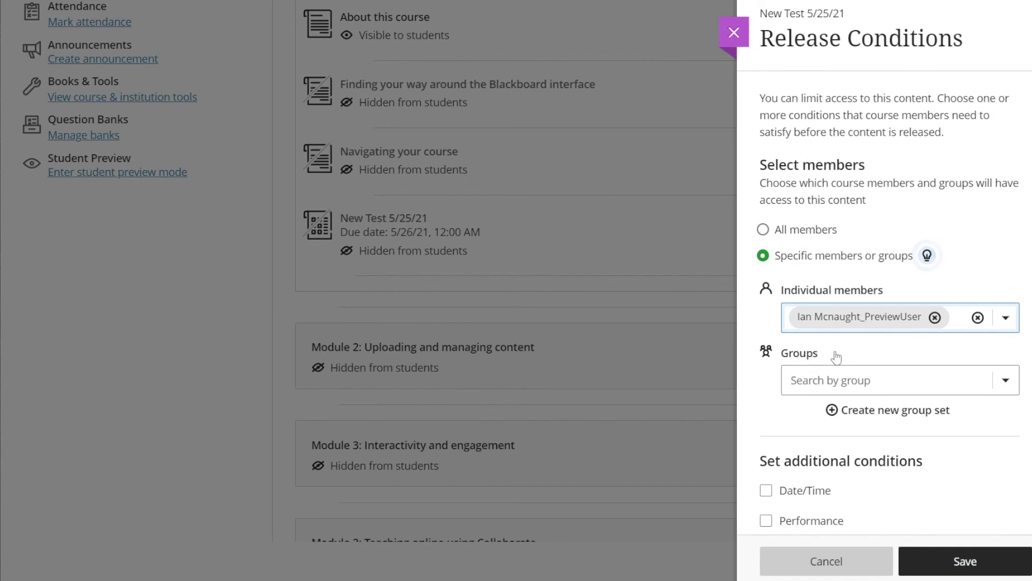
pyautogui.scroll(-4, 837, 357)
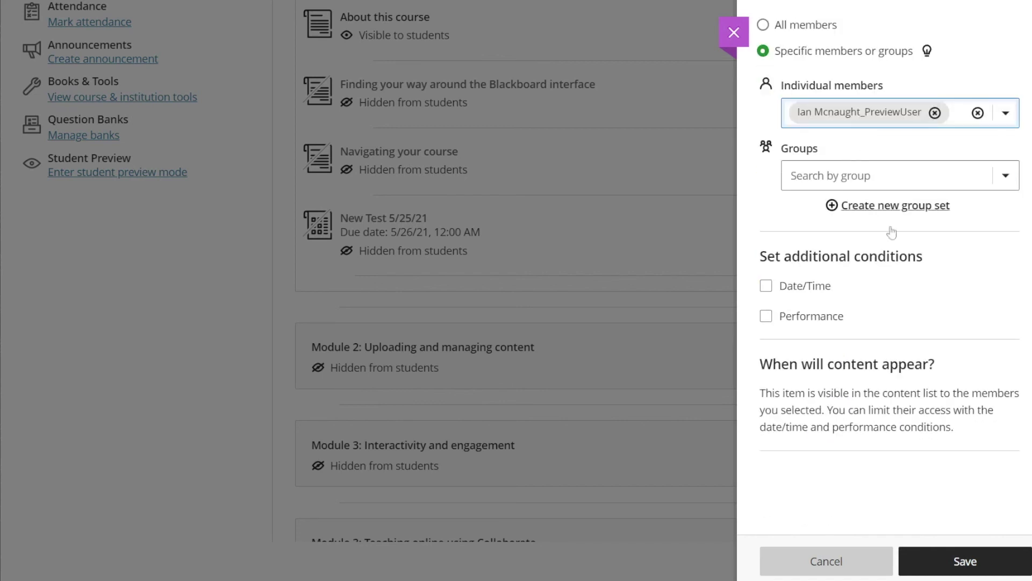
pyautogui.click(921, 554)
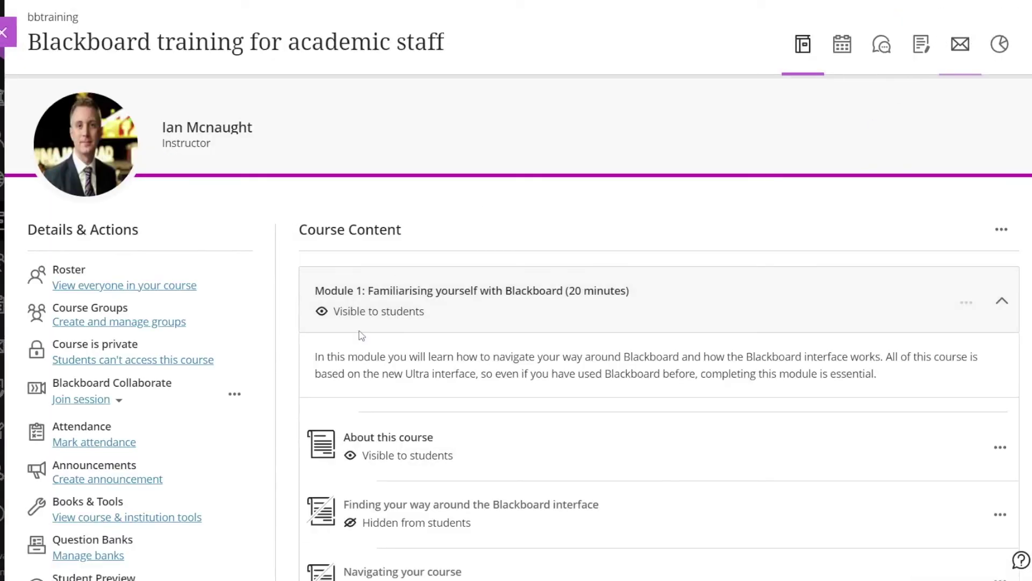
# Start student preview mode and open New Test 5/25/21 as the preview student.
pyautogui.scroll(-7, 247, 381)
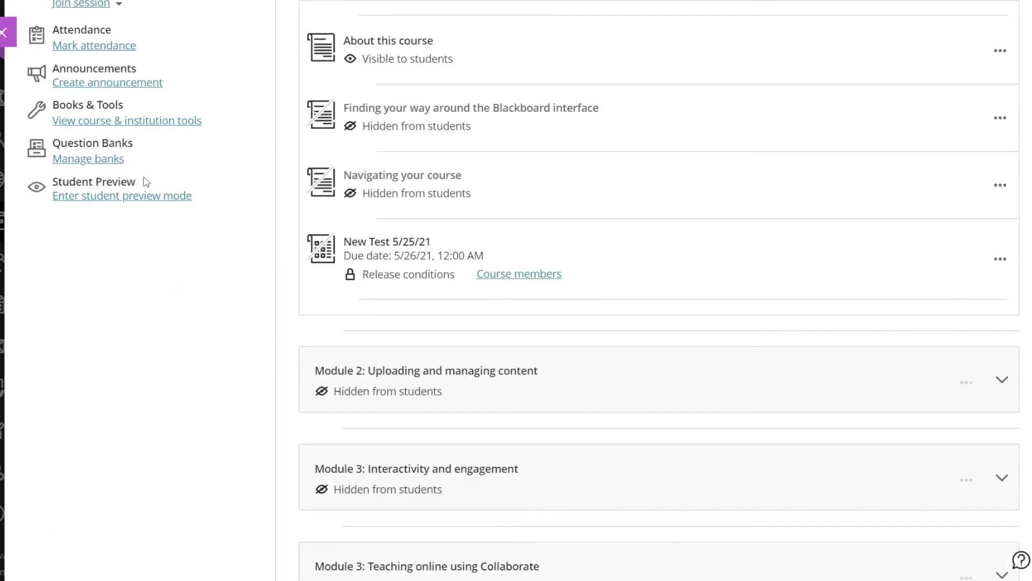
pyautogui.click(148, 205)
pyautogui.click(591, 231)
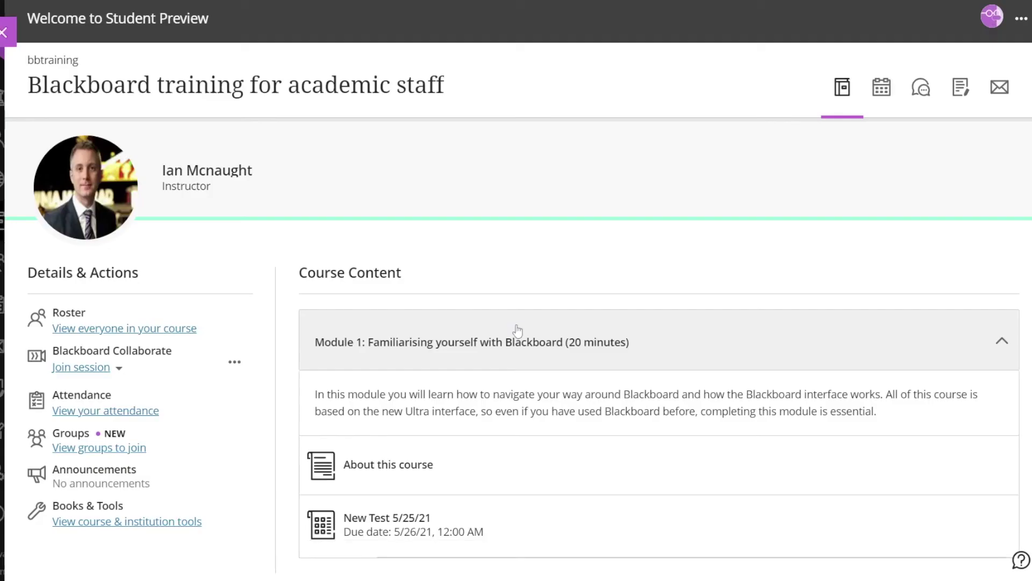
pyautogui.scroll(-1, 514, 322)
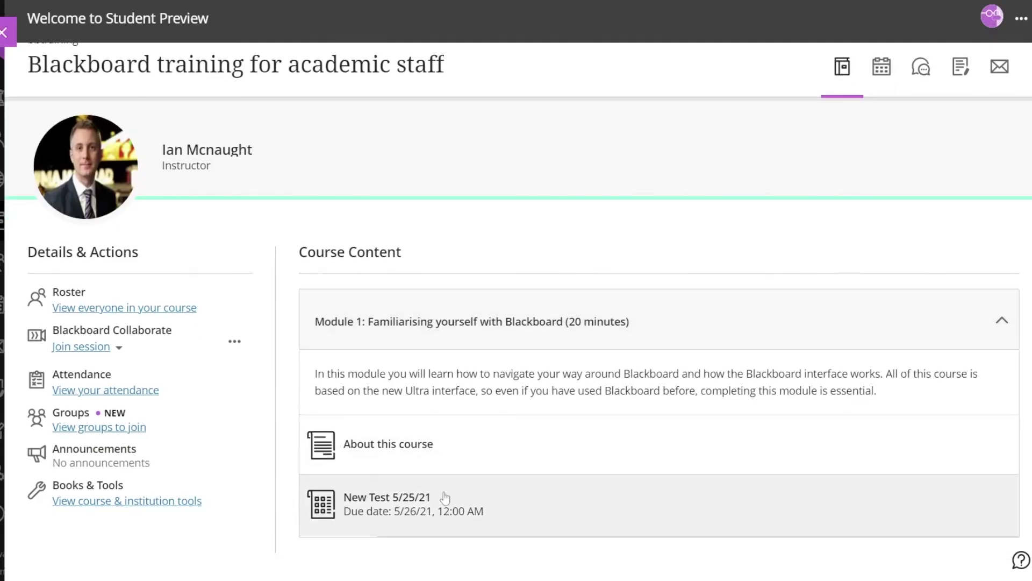
pyautogui.click(401, 498)
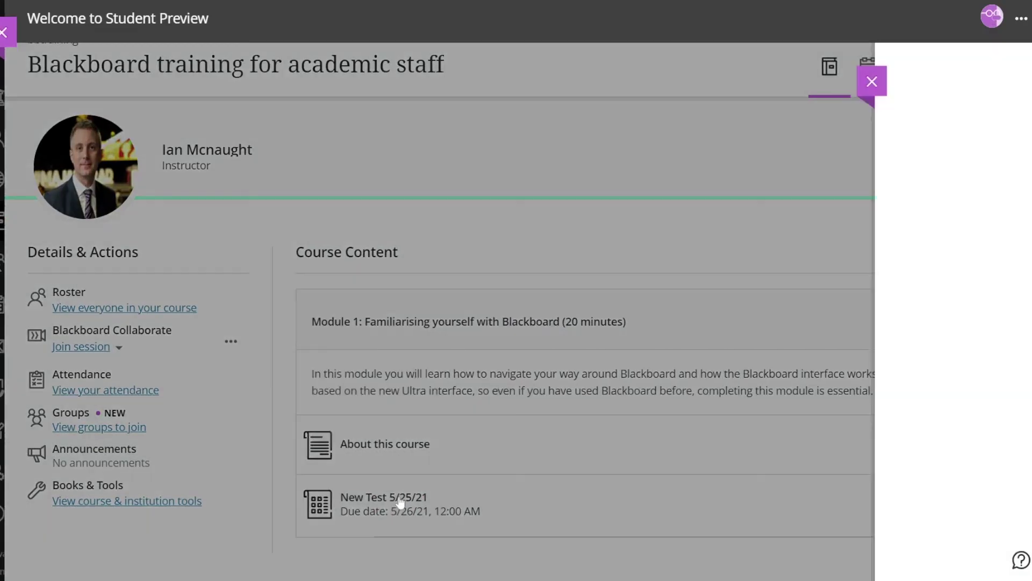